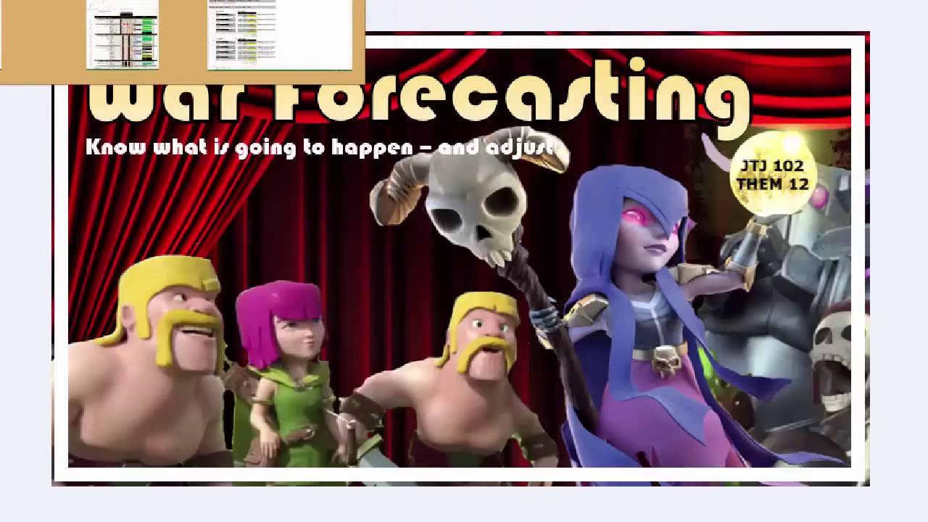
# - Bring up the forecasting workbook and select the OUR DEFENSE and THEIR DEFENSE blocks
pyautogui.click(260, 43)
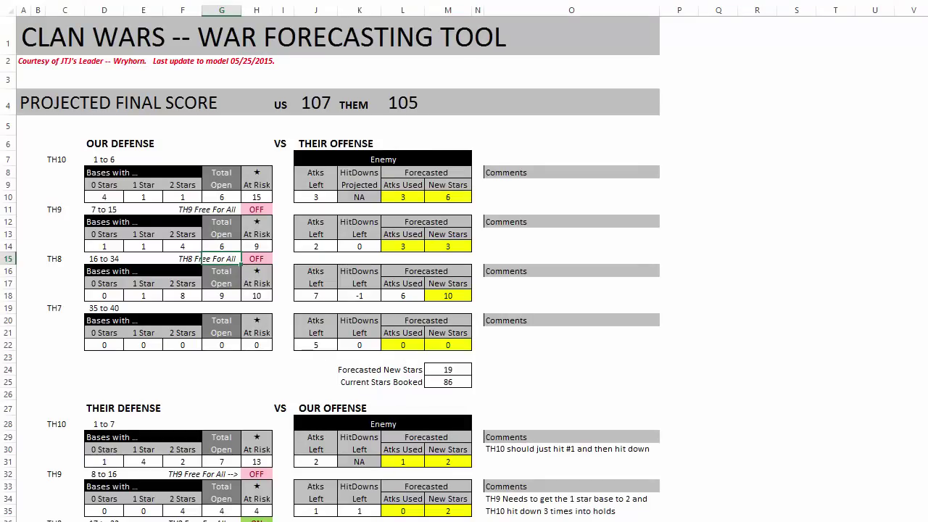
pyautogui.hotkey('ctrl', 'pagedown')
pyautogui.moveTo(91, 138); pyautogui.dragTo(408, 331)
pyautogui.moveTo(106, 406); pyautogui.dragTo(450, 520)
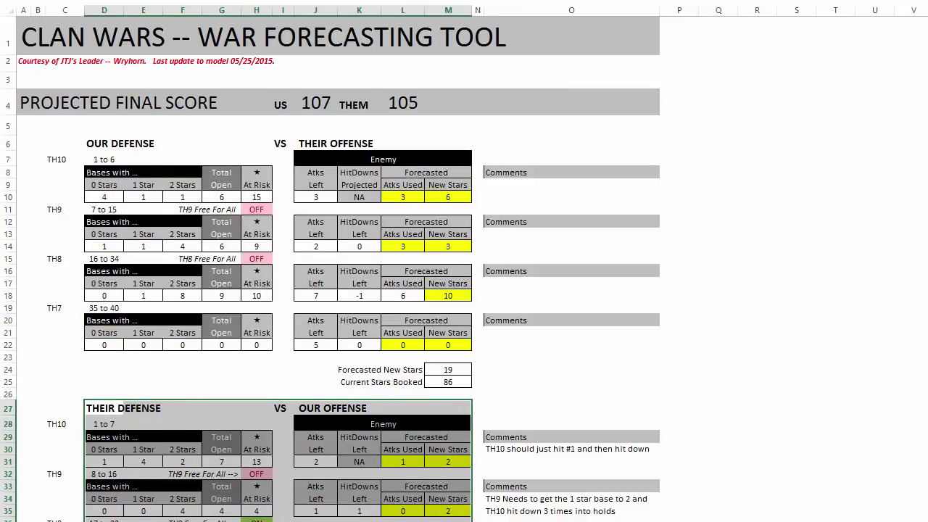
# - Move to the Raw Data sheet, then switch over to the Clash of Clans game
pyautogui.hotkey('ctrl', 'pagedown')
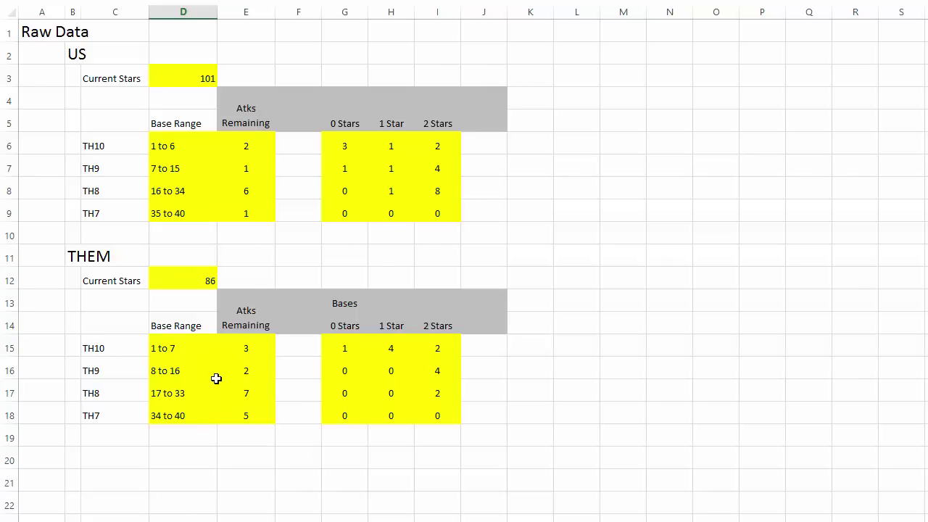
pyautogui.hotkey('alt', 'Tab')
pyautogui.hotkey('alt', 'Tab')
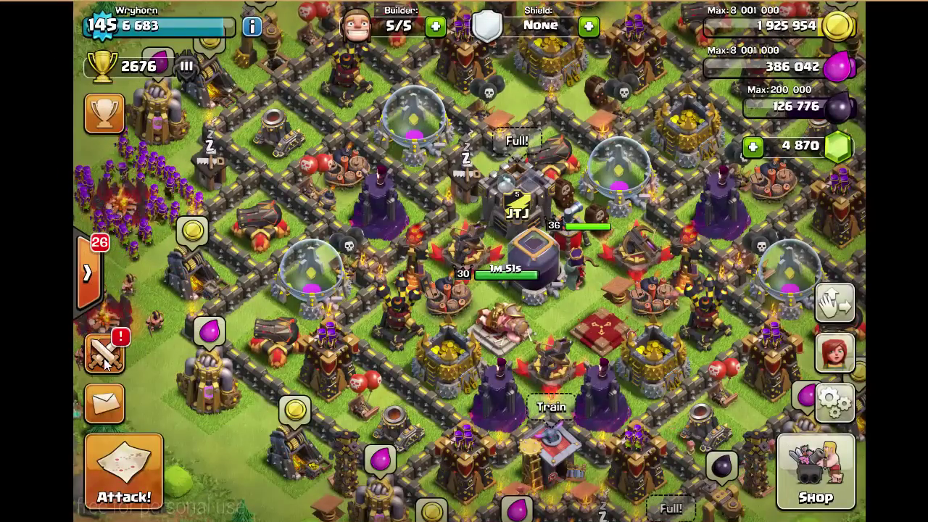
# - Open the 40 RUS war (103–96 win) from the clan's War Log and view its map
pyautogui.click(106, 366)
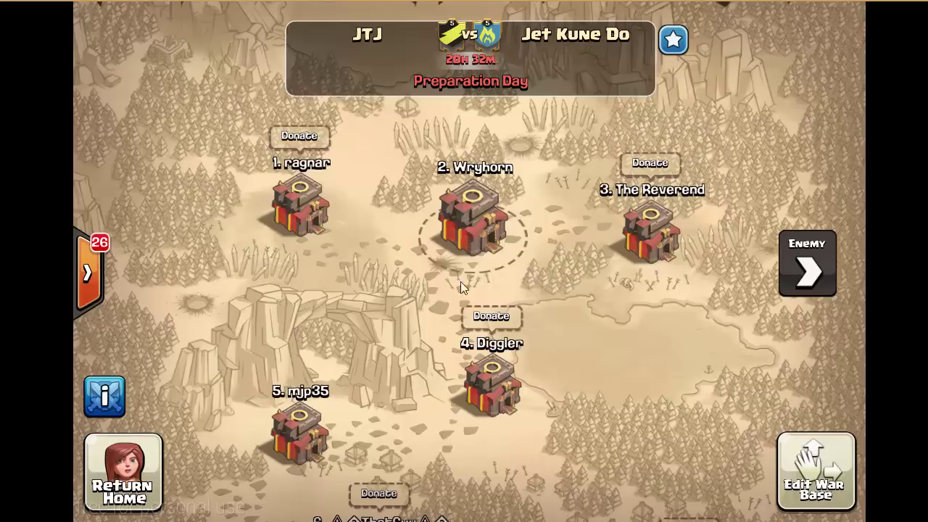
pyautogui.click(90, 277)
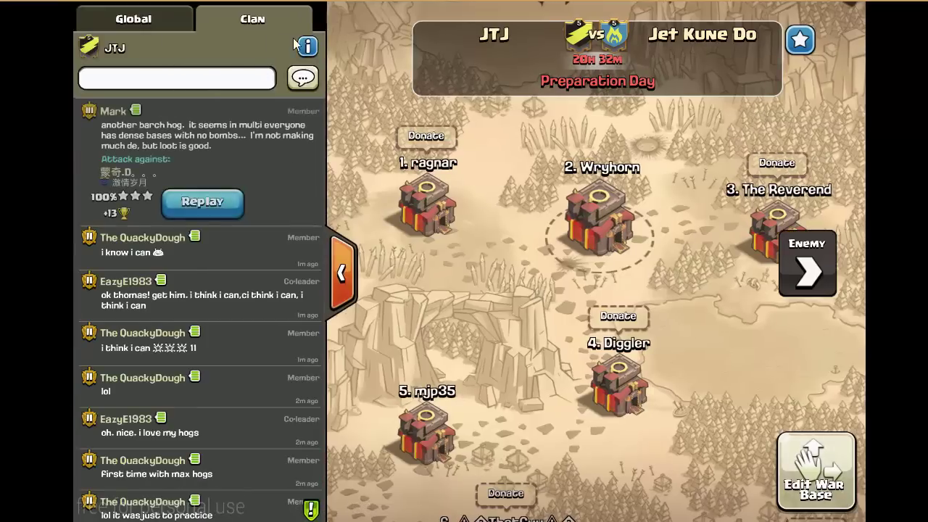
pyautogui.click(303, 46)
pyautogui.click(225, 246)
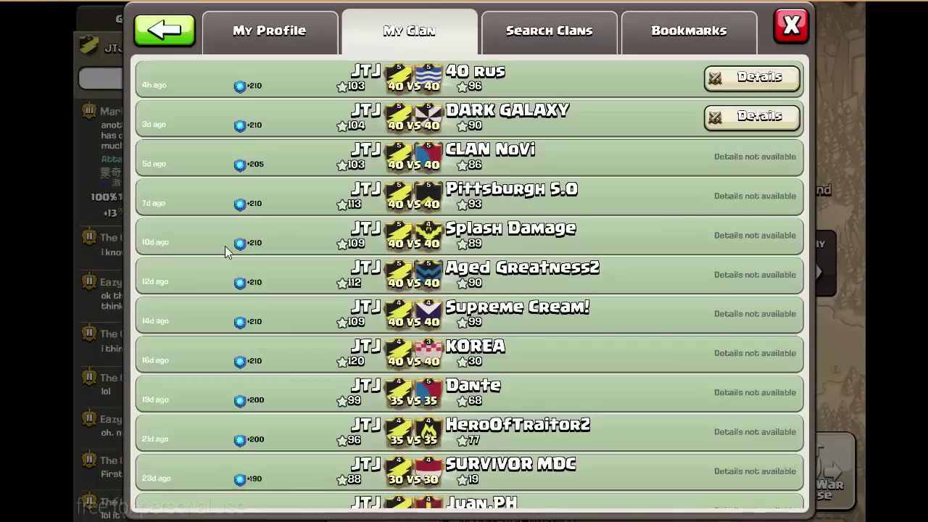
pyautogui.click(763, 77)
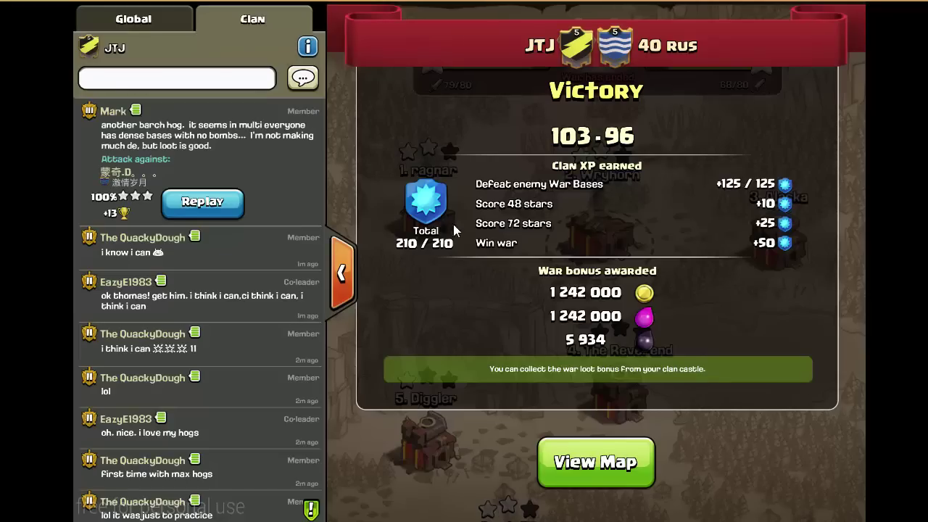
pyautogui.click(559, 468)
pyautogui.click(359, 269)
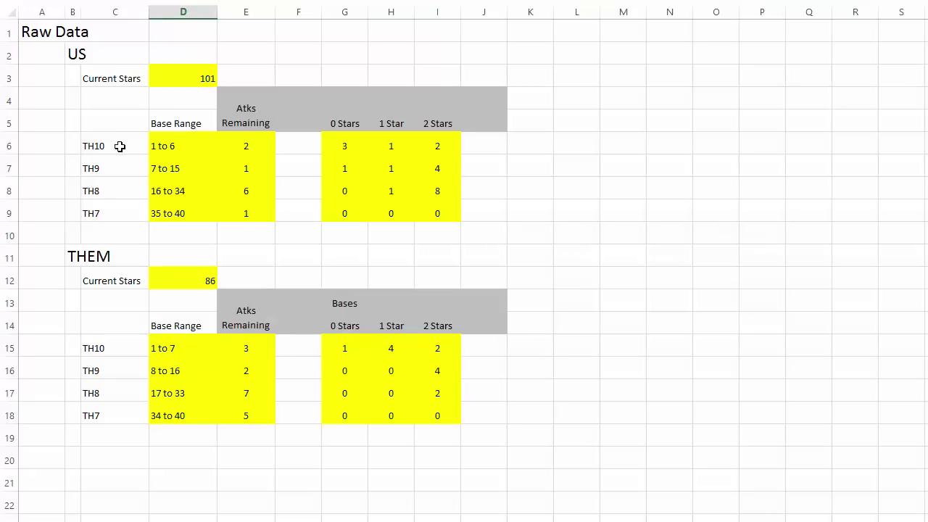
# - Pan the 40 RUS war map through bases 6–15 against the TH10 base range
pyautogui.click(193, 144)
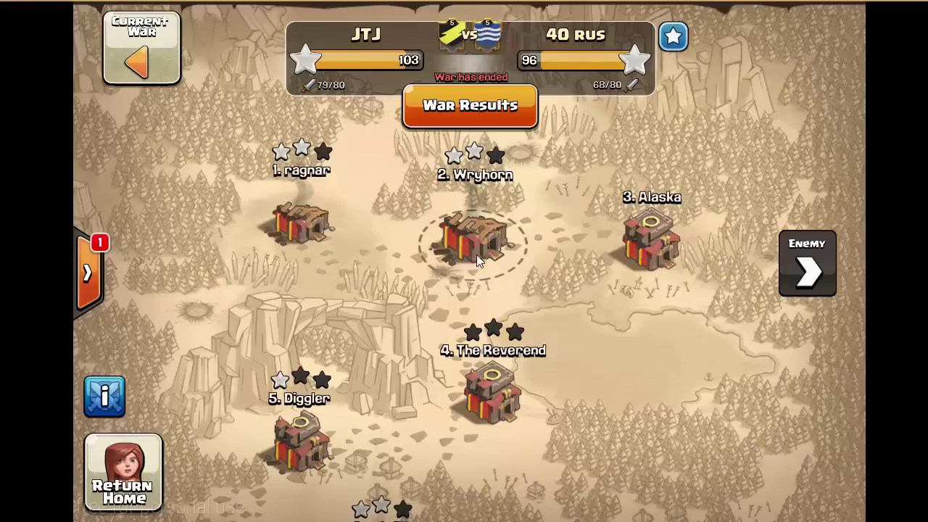
pyautogui.moveTo(415, 375); pyautogui.dragTo(418, 265)
pyautogui.hotkey('alt', 'Tab')
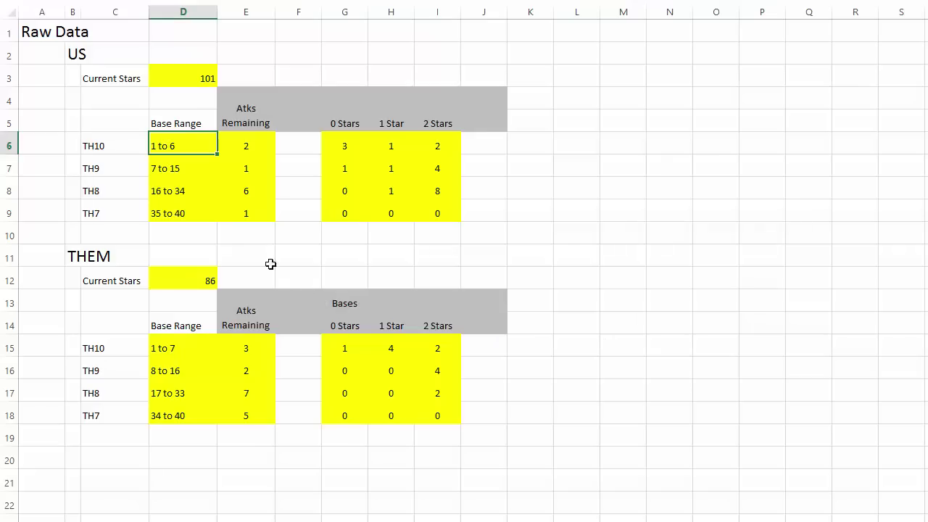
pyautogui.hotkey('alt', 'Tab')
pyautogui.moveTo(494, 393); pyautogui.dragTo(534, 234)
pyautogui.moveTo(595, 478); pyautogui.dragTo(609, 264)
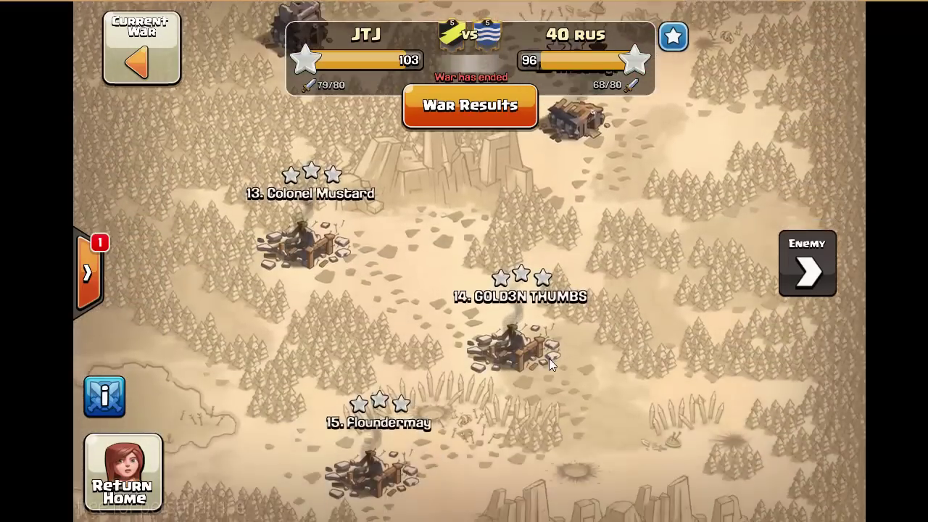
pyautogui.moveTo(548, 358); pyautogui.dragTo(562, 429)
# - Check our TH10 zero-star count and attacks remaining on the Raw Data sheet
pyautogui.hotkey('alt', 'Tab')
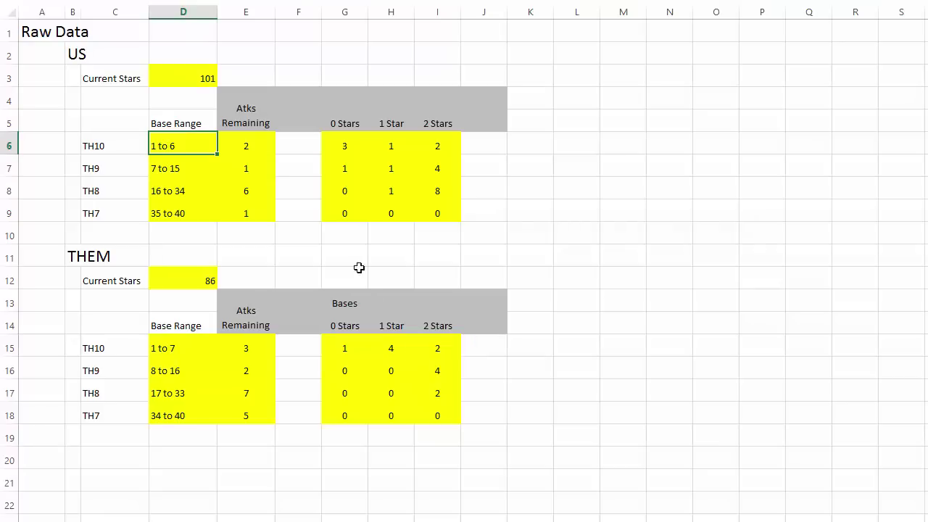
pyautogui.click(344, 149)
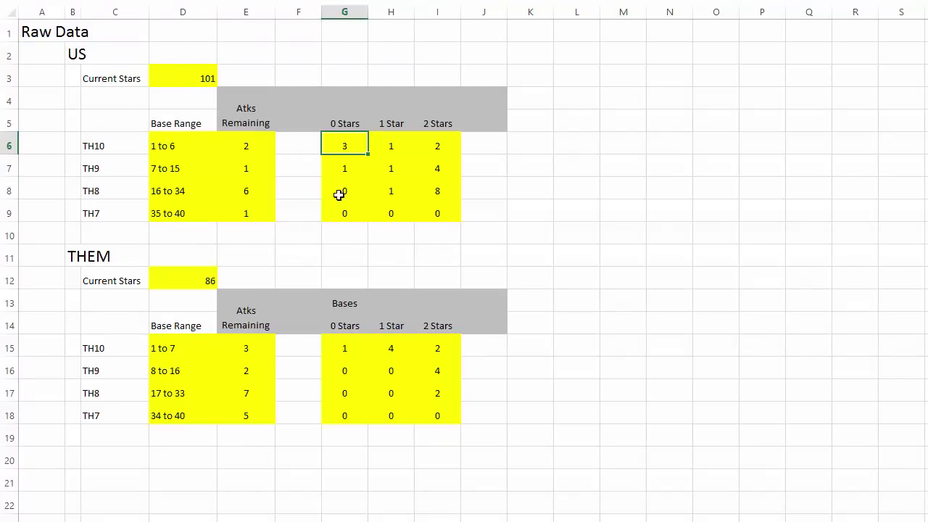
pyautogui.click(256, 145)
pyautogui.click(348, 146)
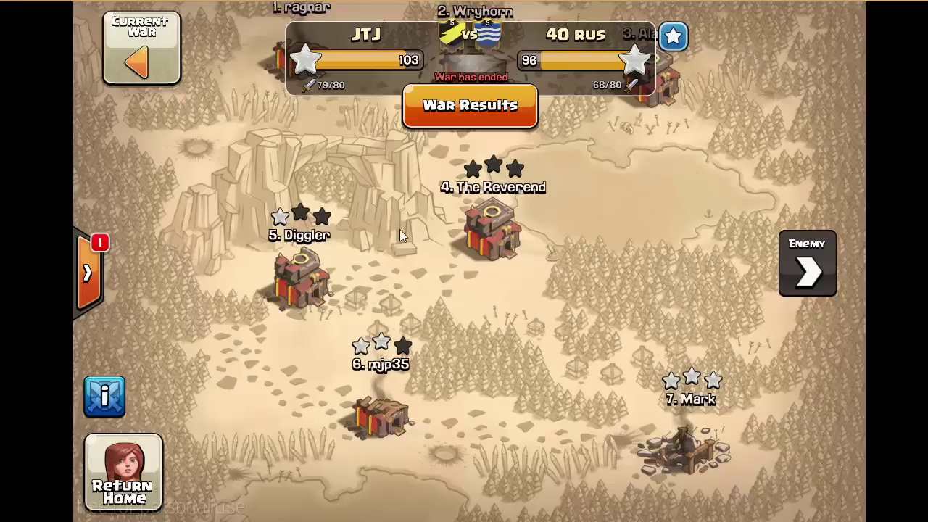
# - Pan through our war-map bases, checking the TH10 one- and two-star counts and the TH7 row
pyautogui.moveTo(400, 230); pyautogui.dragTo(442, 444)
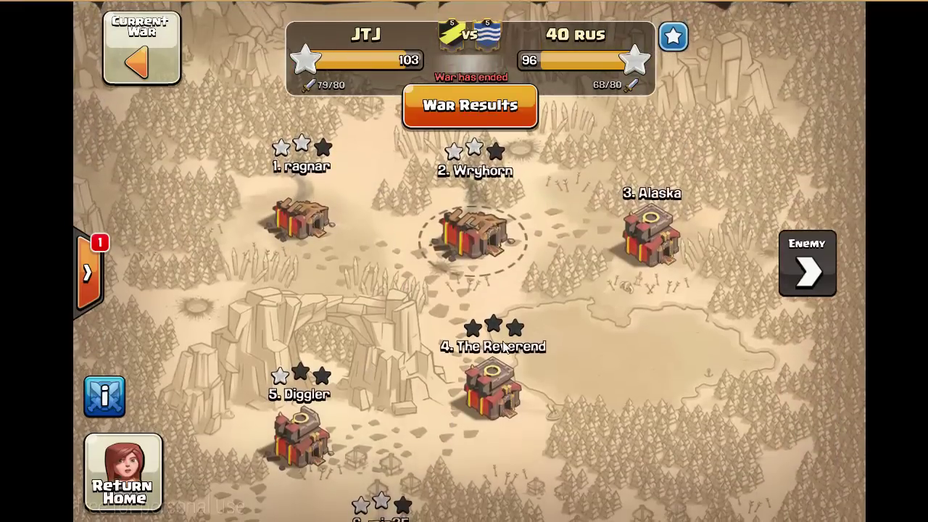
pyautogui.moveTo(564, 372); pyautogui.dragTo(592, 256)
pyautogui.moveTo(593, 307); pyautogui.dragTo(592, 408)
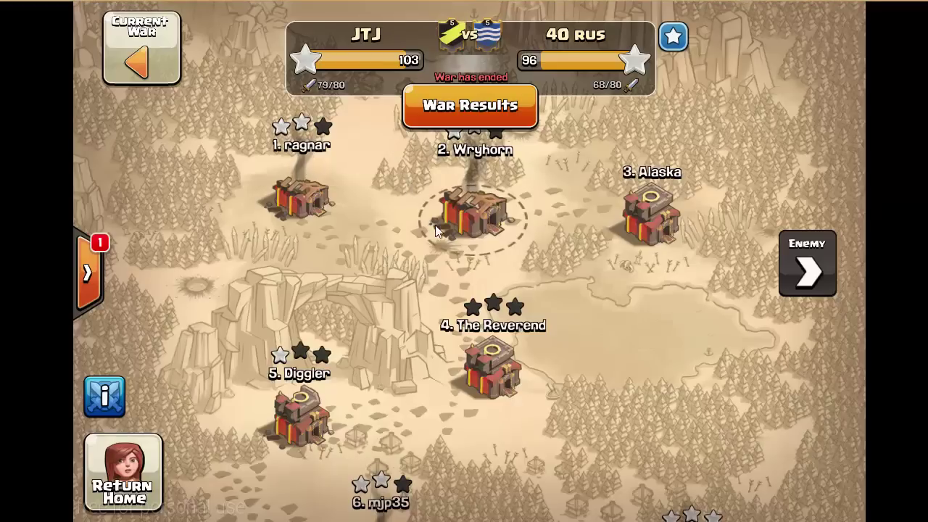
pyautogui.moveTo(438, 272); pyautogui.dragTo(438, 297)
pyautogui.moveTo(295, 438); pyautogui.dragTo(296, 326)
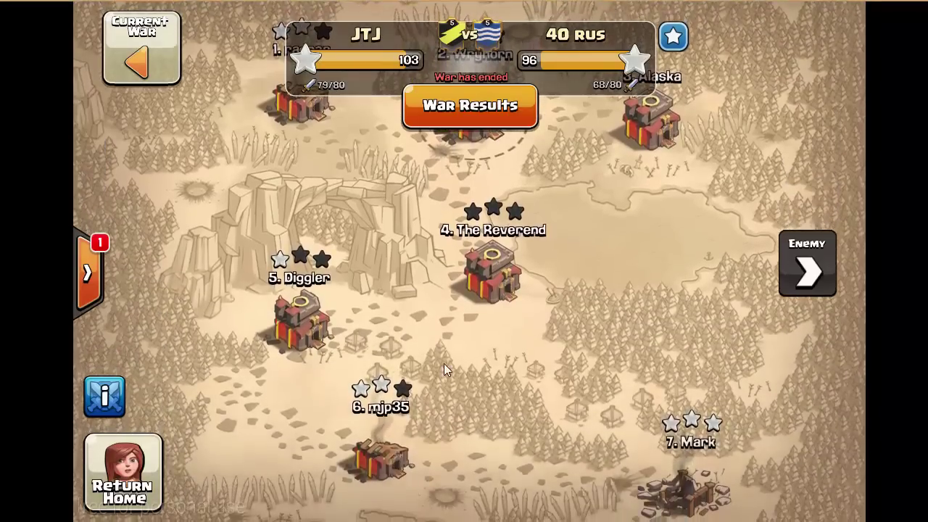
pyautogui.moveTo(443, 338); pyautogui.dragTo(440, 295)
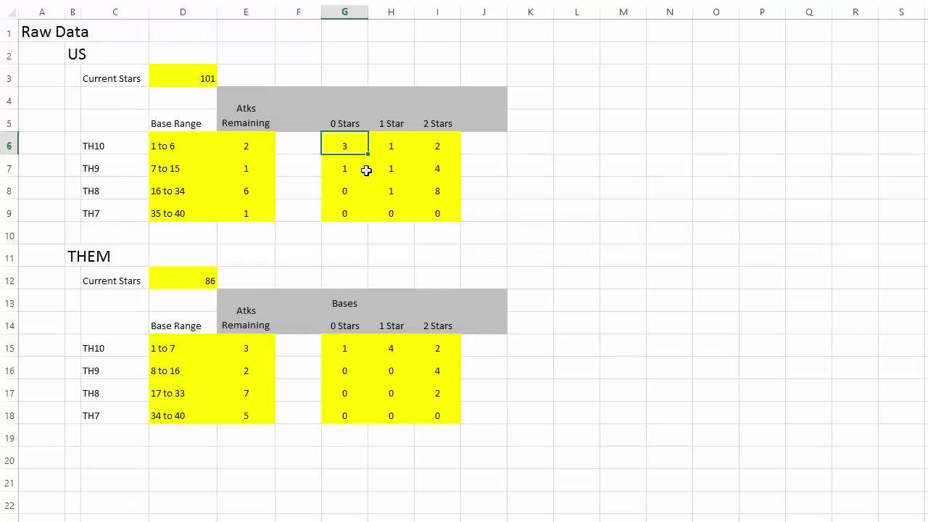
pyautogui.click(387, 146)
pyautogui.click(437, 145)
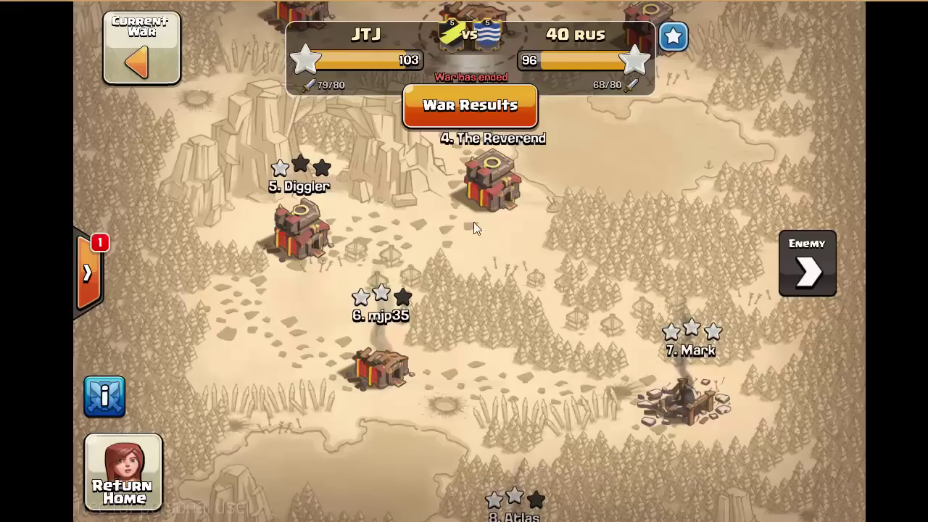
pyautogui.moveTo(474, 222); pyautogui.dragTo(509, 395)
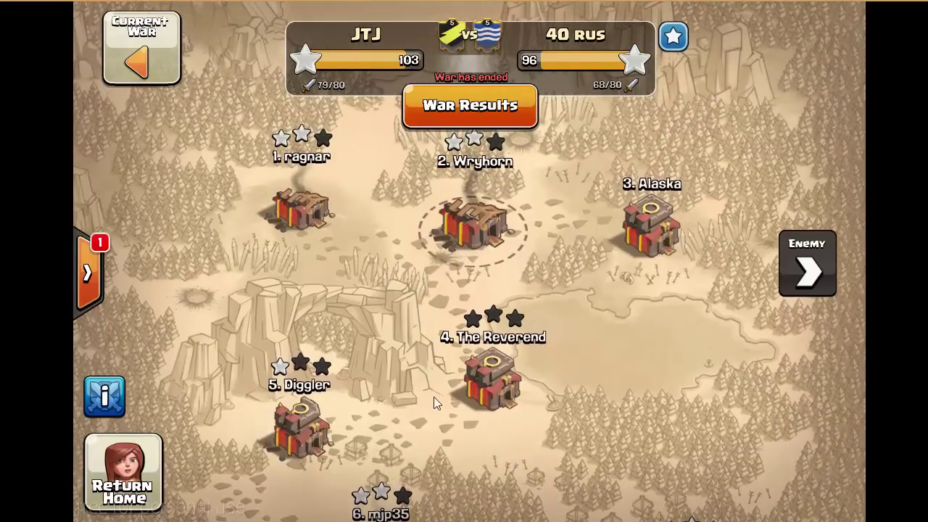
pyautogui.moveTo(442, 399); pyautogui.dragTo(552, 243)
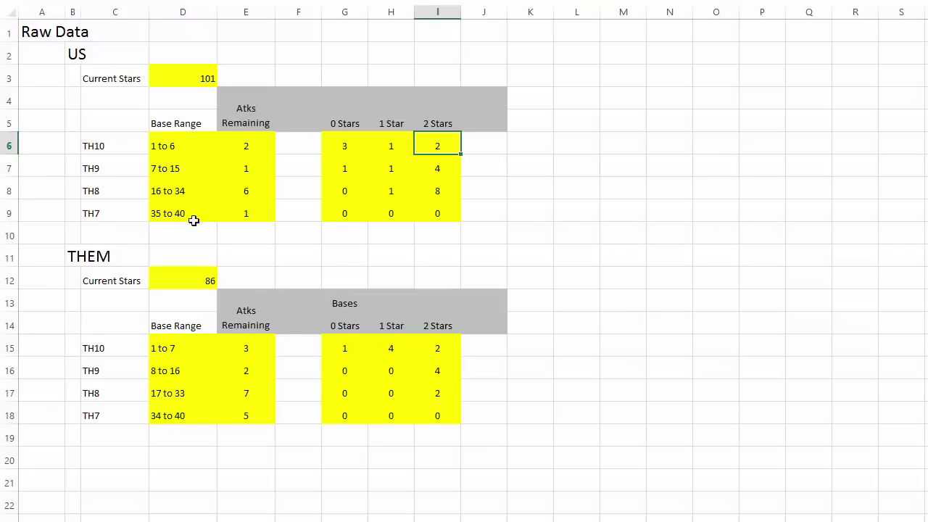
pyautogui.moveTo(194, 221); pyautogui.dragTo(425, 211)
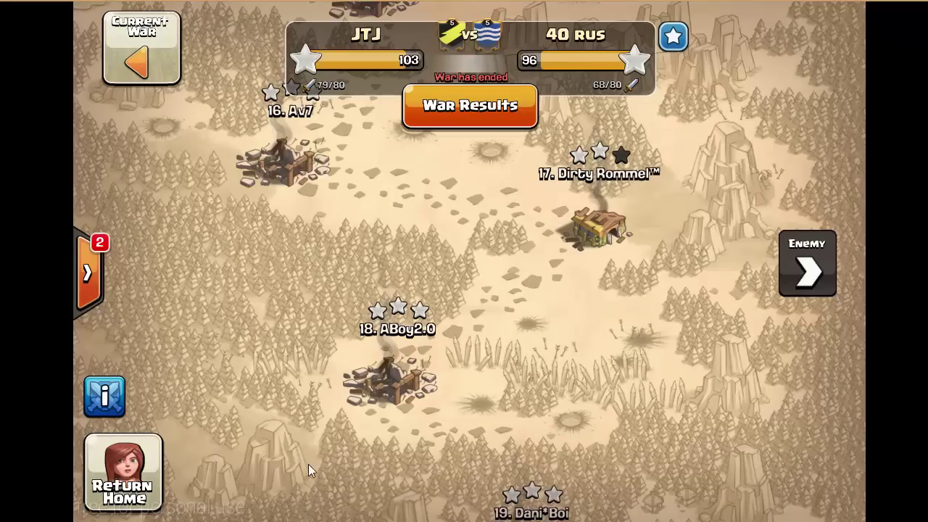
# - Confirm current stars of 101 for us and 86 for them
pyautogui.hotkey('alt', 'Tab')
pyautogui.click(178, 78)
pyautogui.click(184, 284)
pyautogui.press('Return')
pyautogui.click(189, 283)
pyautogui.hotkey('alt', 'Tab')
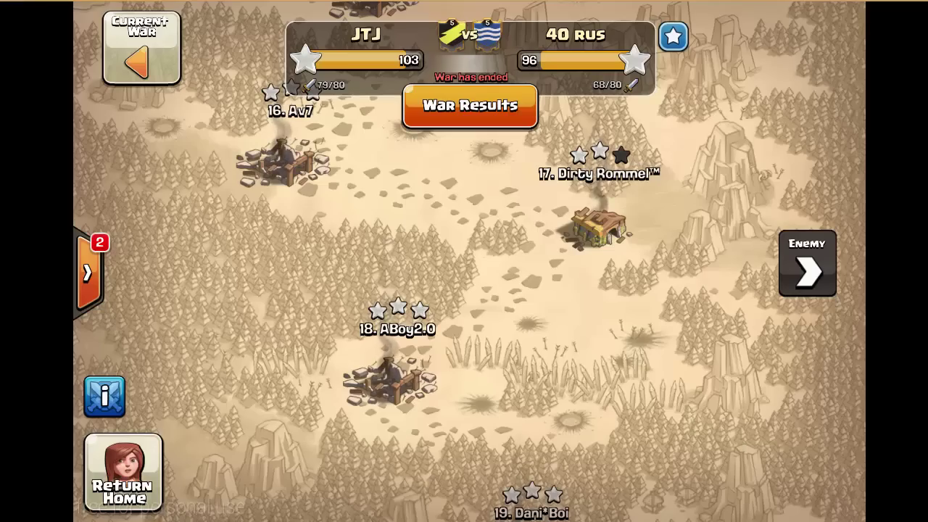
# - Scroll through the enemy clan's bases and compare with their TH9 base range
pyautogui.click(790, 288)
pyautogui.scroll(-15, 709, 285)
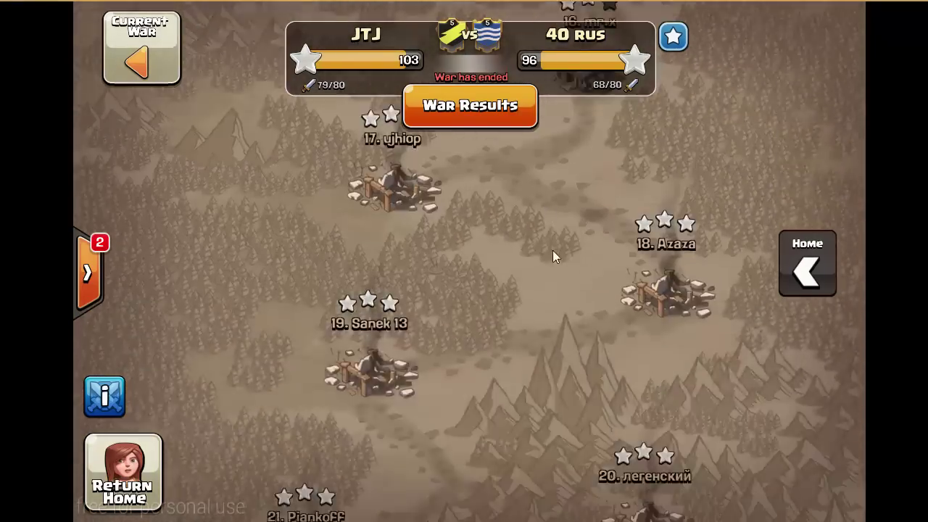
pyautogui.scroll(-7, 553, 250)
pyautogui.hotkey('alt', 'Tab')
pyautogui.click(167, 371)
# - Select their TH10–TH7 raw data, then review each tier's forecasted attacks used and new stars
pyautogui.moveTo(196, 352); pyautogui.dragTo(435, 416)
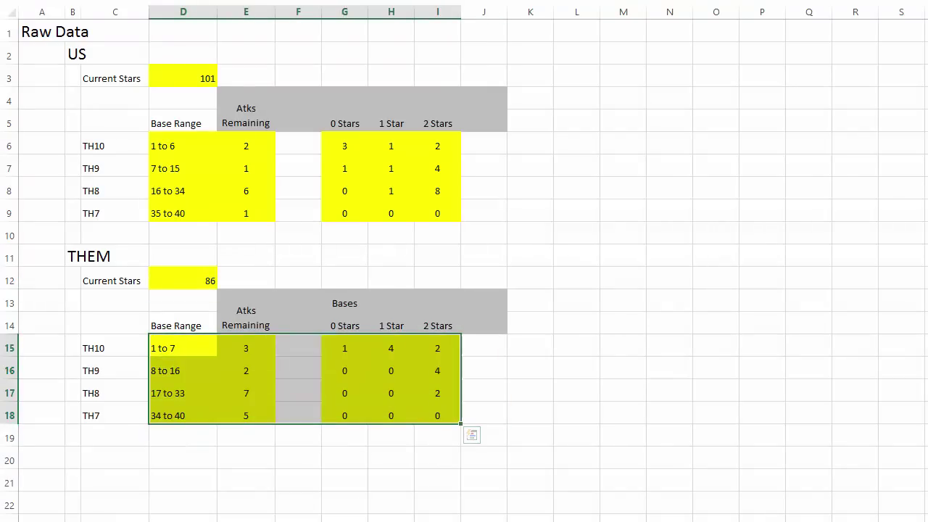
pyautogui.hotkey('ctrl', 'pageup')
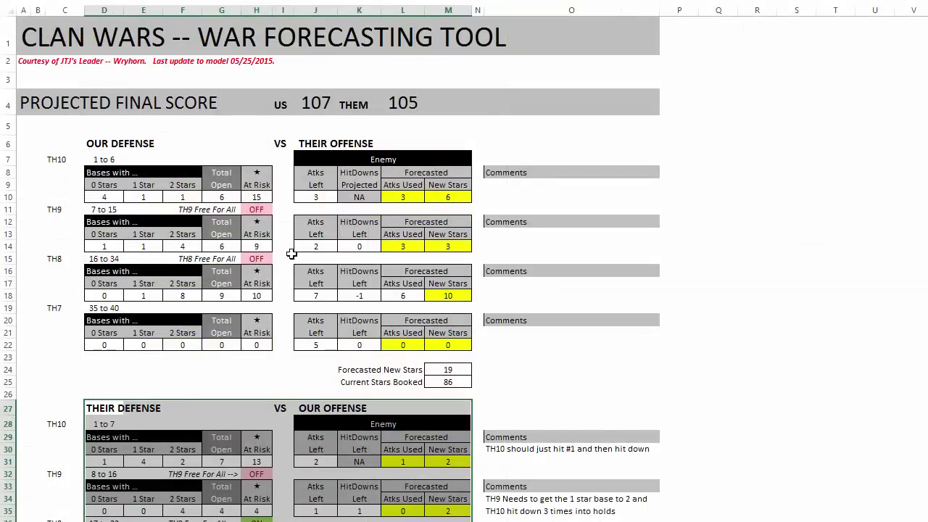
pyautogui.moveTo(402, 196); pyautogui.dragTo(448, 197)
pyautogui.moveTo(403, 246); pyautogui.dragTo(454, 247)
pyautogui.click(438, 295)
pyautogui.moveTo(403, 345); pyautogui.dragTo(448, 345)
pyautogui.moveTo(403, 462); pyautogui.dragTo(448, 461)
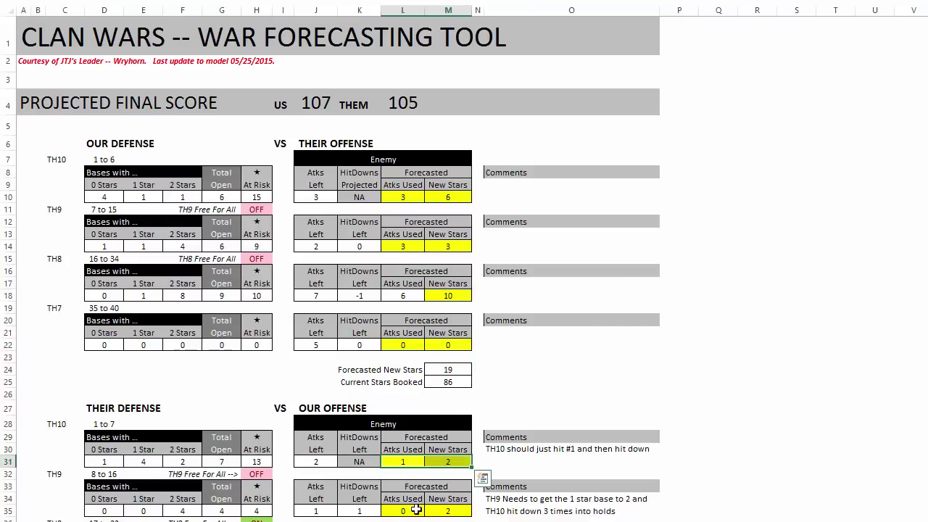
pyautogui.moveTo(403, 511); pyautogui.dragTo(448, 511)
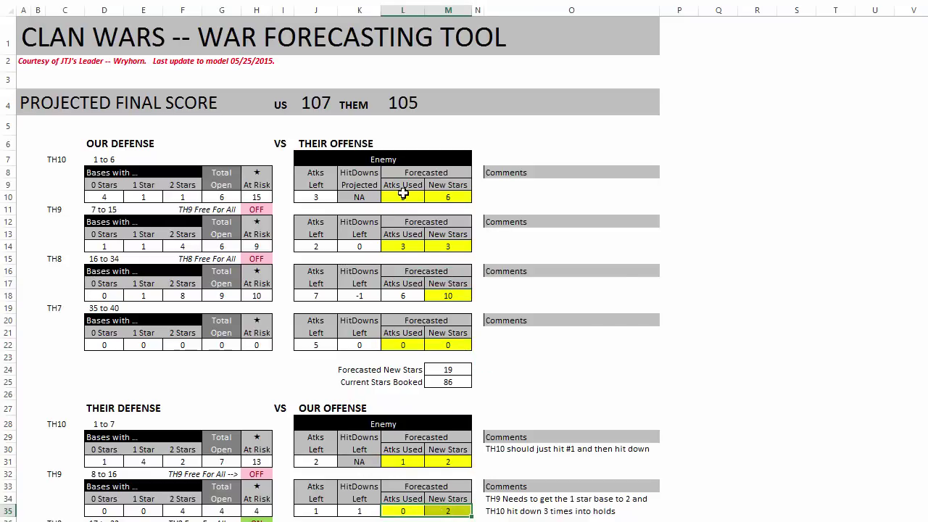
pyautogui.click(397, 200)
pyautogui.click(408, 185)
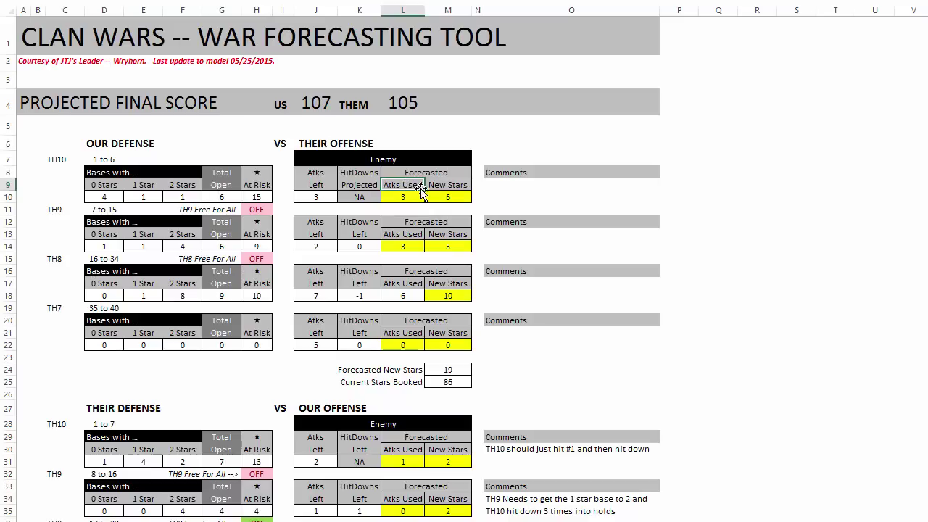
pyautogui.click(439, 185)
pyautogui.click(411, 186)
pyautogui.click(436, 182)
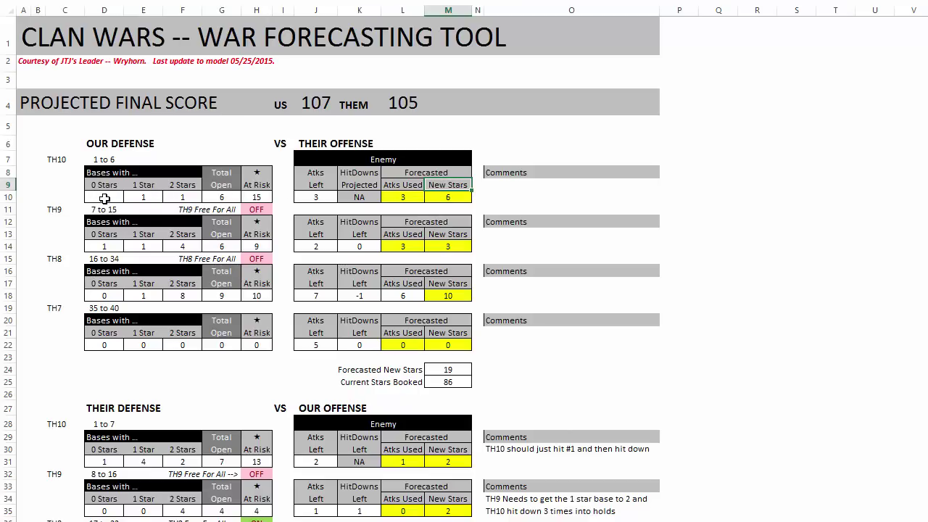
pyautogui.moveTo(102, 197); pyautogui.dragTo(240, 197)
pyautogui.click(310, 138)
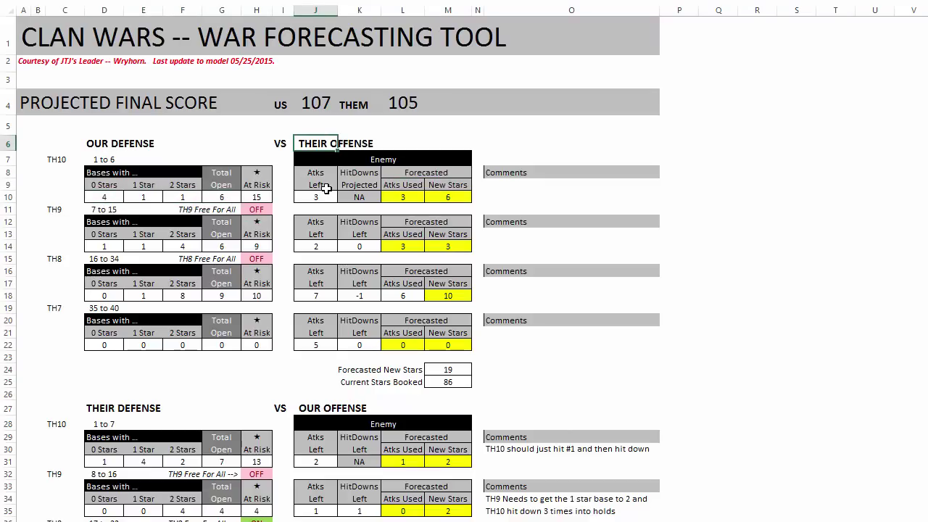
pyautogui.click(301, 194)
pyautogui.write('3')
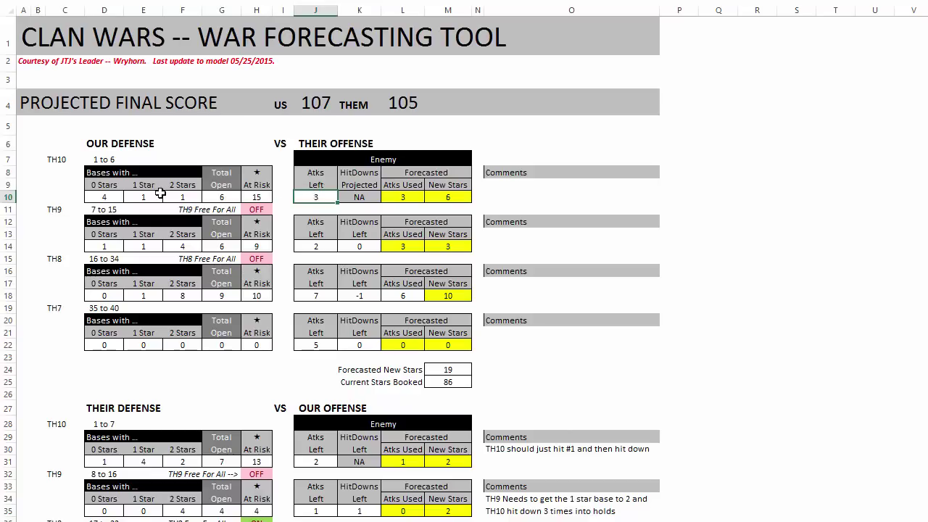
pyautogui.click(109, 194)
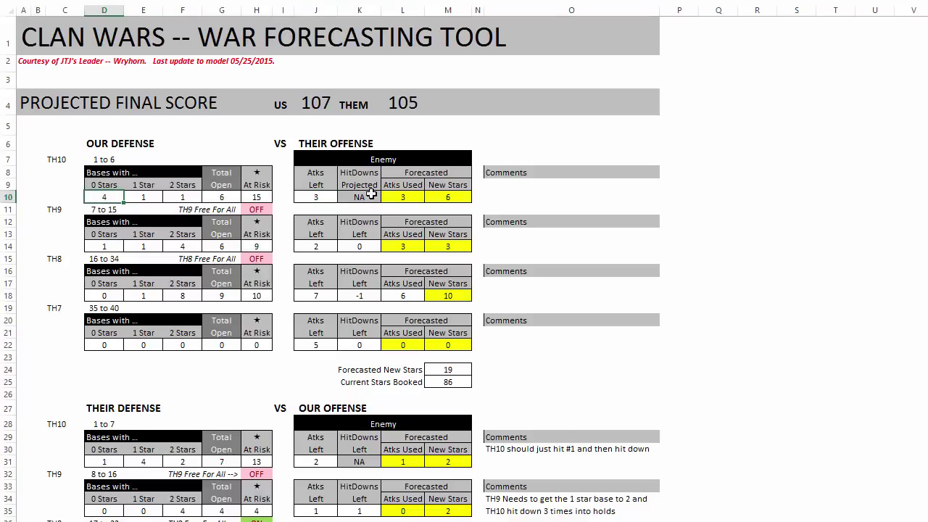
pyautogui.click(406, 194)
pyautogui.click(109, 196)
pyautogui.click(397, 195)
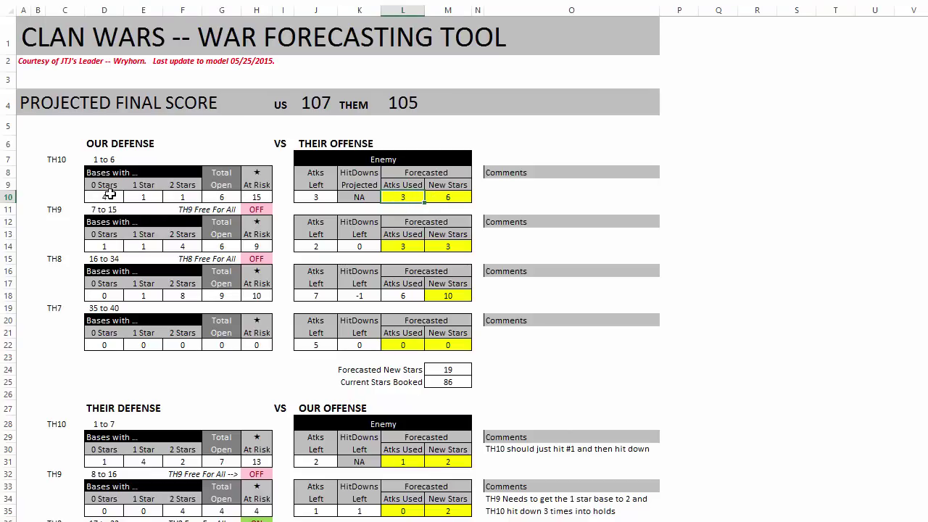
pyautogui.click(429, 196)
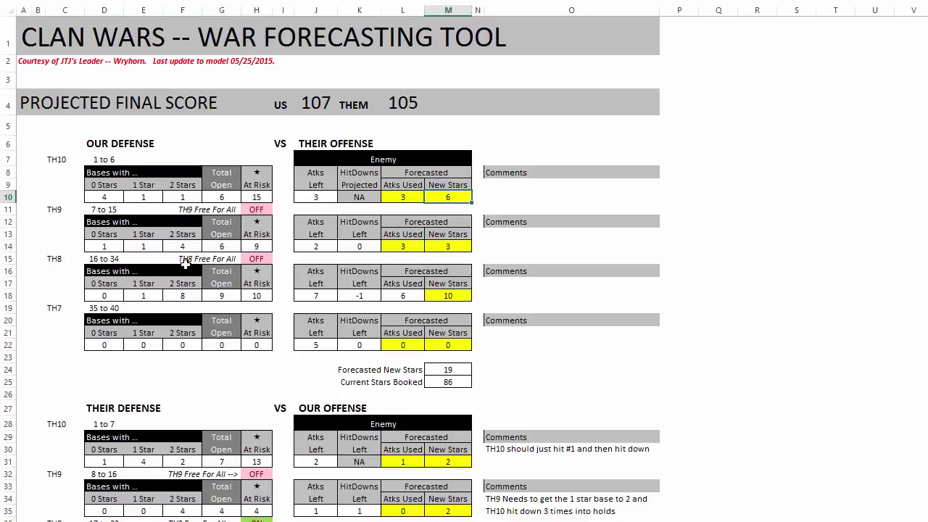
pyautogui.click(100, 245)
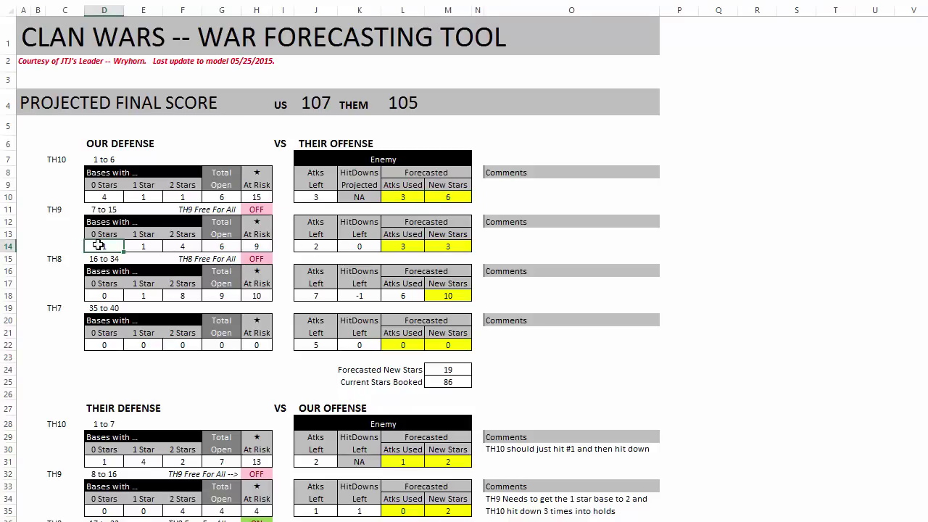
pyautogui.click(311, 245)
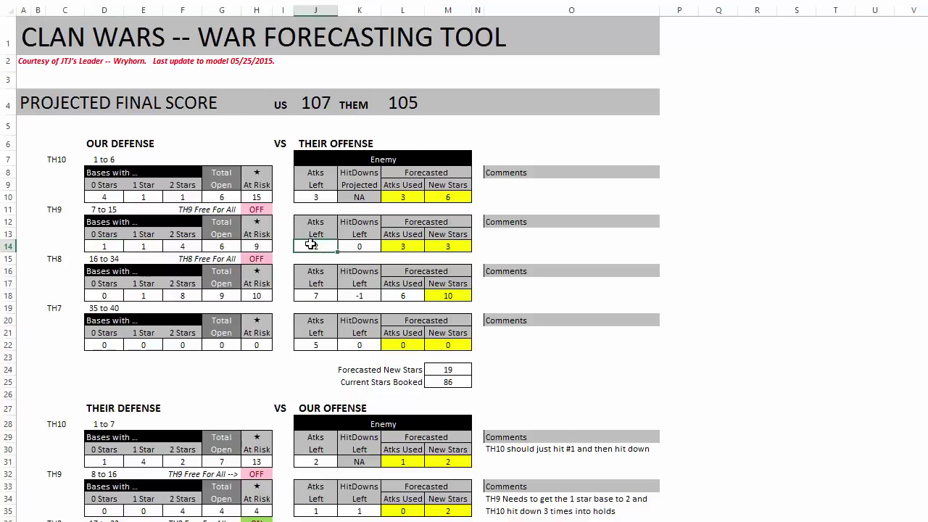
pyautogui.click(106, 247)
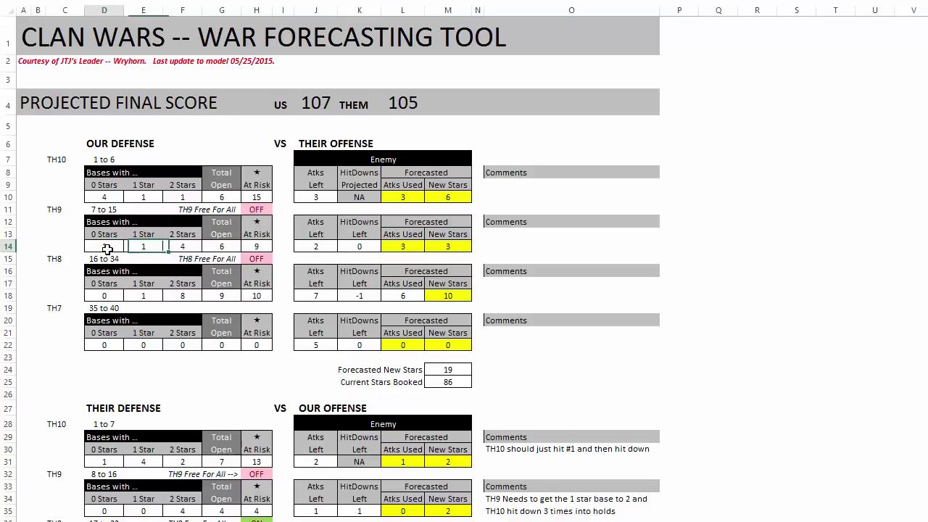
pyautogui.click(143, 246)
pyautogui.click(176, 246)
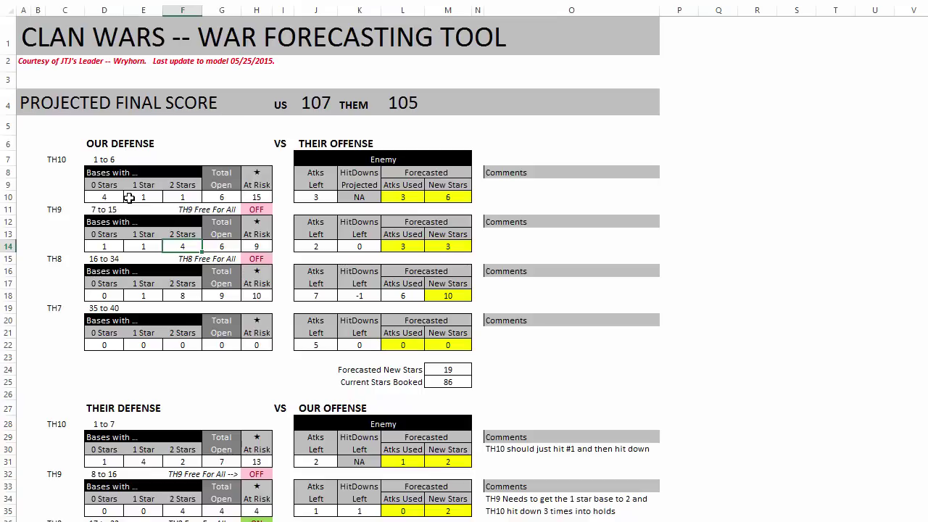
pyautogui.click(106, 243)
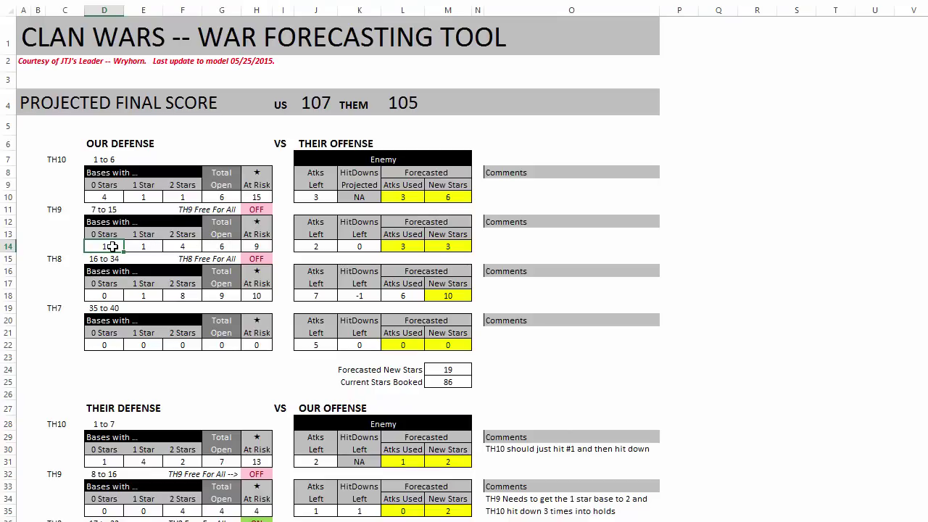
pyautogui.click(153, 246)
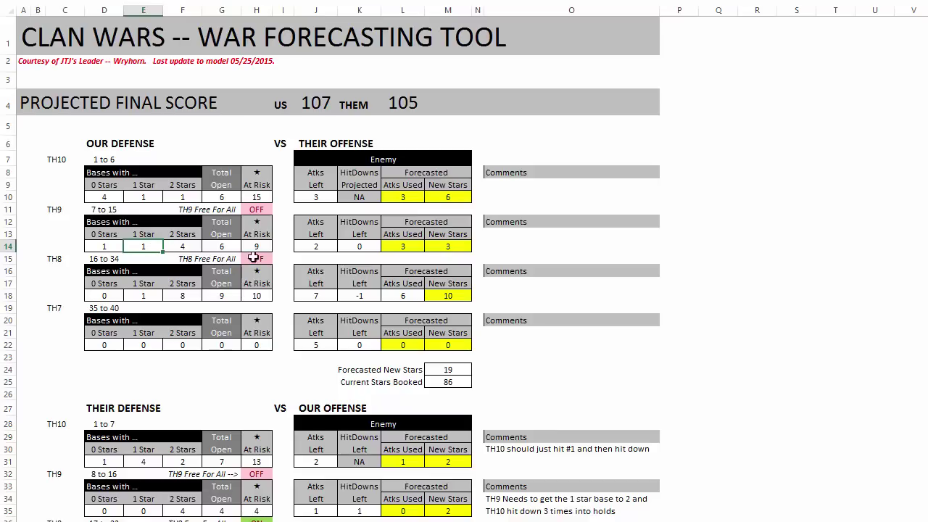
pyautogui.click(305, 243)
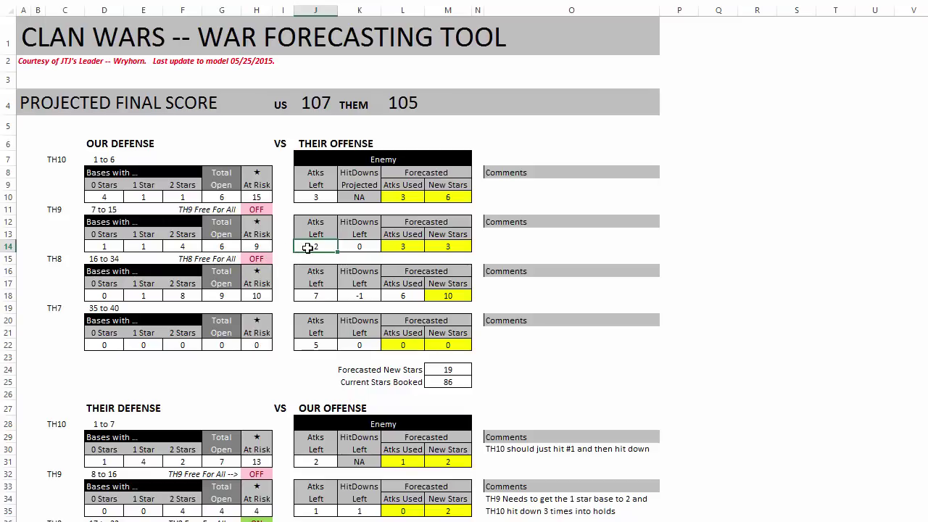
pyautogui.click(104, 245)
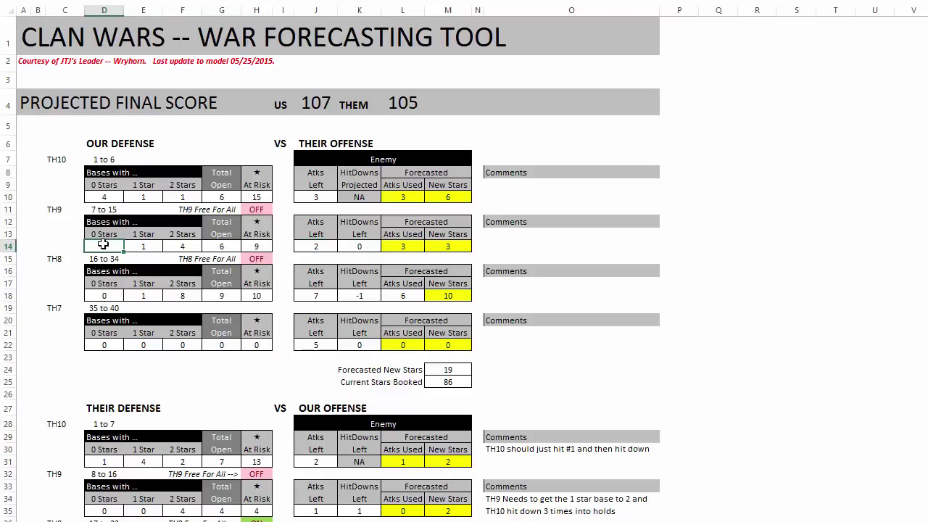
pyautogui.press('Tab')
pyautogui.click(356, 246)
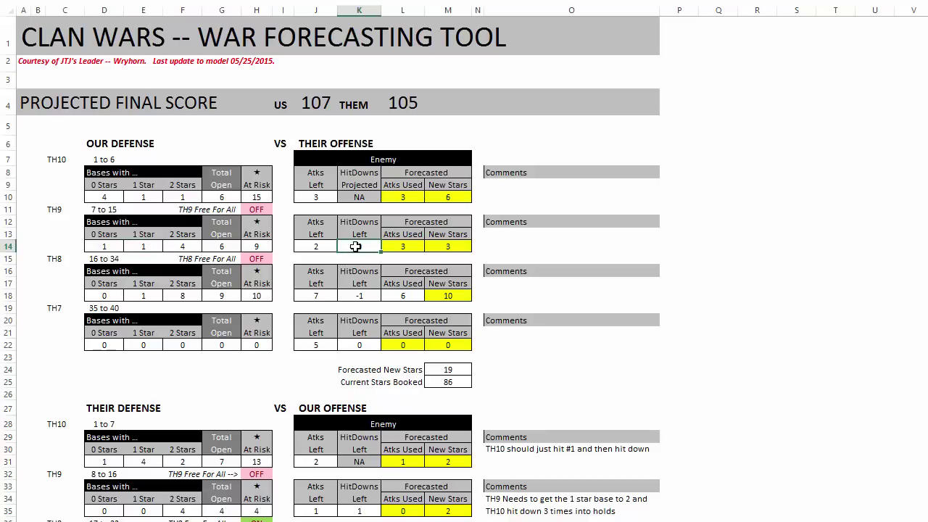
# - Enter 4 as THEM's TH10 attacks remaining on the Raw Data sheet
pyautogui.click(394, 198)
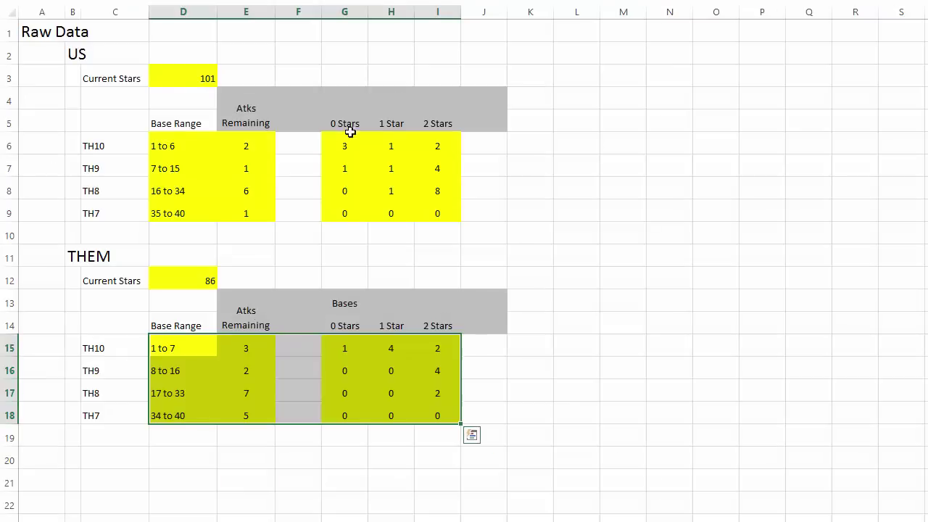
pyautogui.click(347, 143)
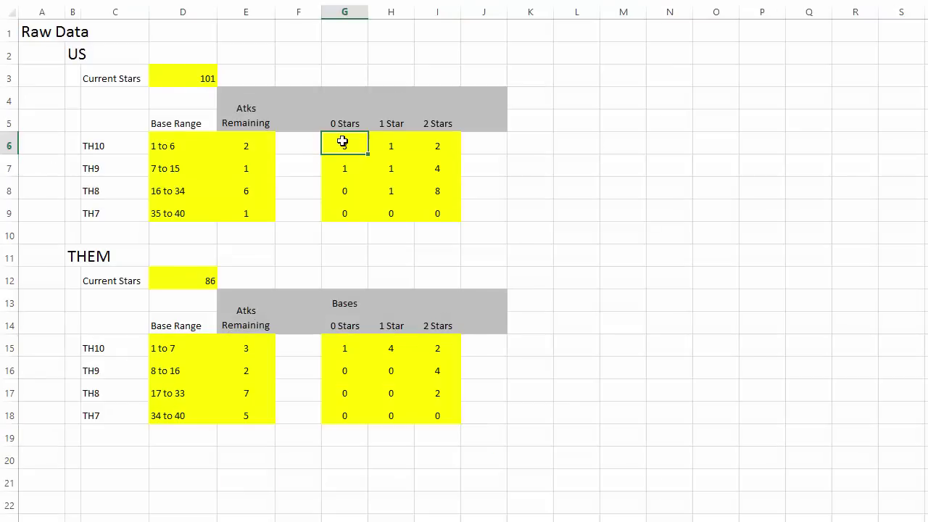
pyautogui.click(256, 145)
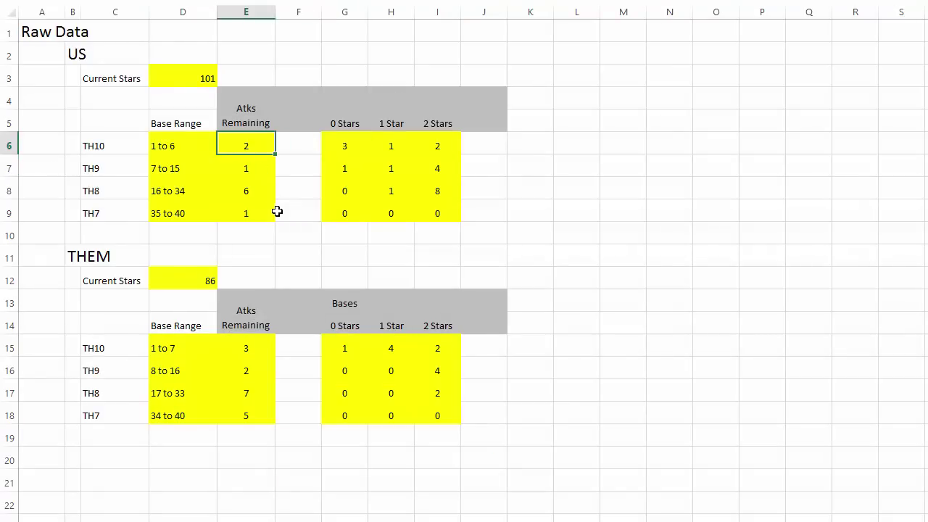
pyautogui.click(249, 351)
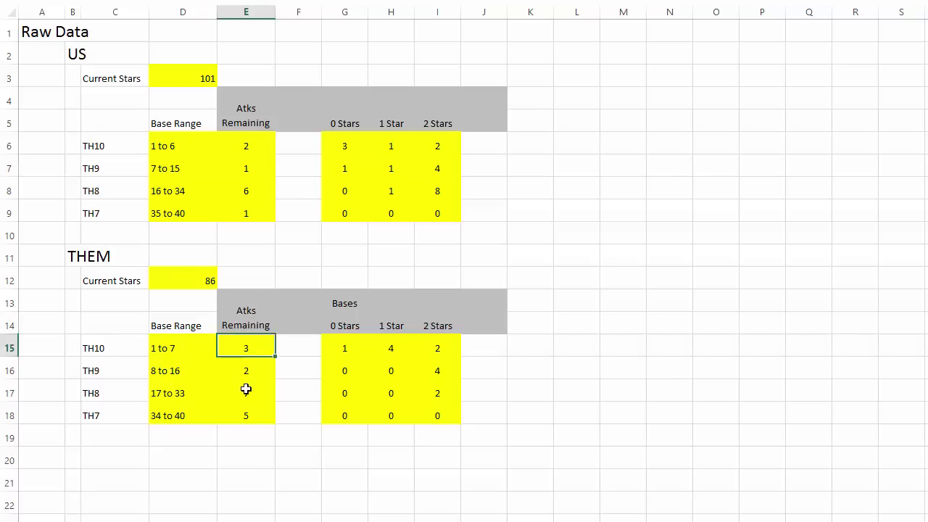
pyautogui.write('4')
pyautogui.press('Tab')
# - Check the forecast's TH10 attacks left, then recheck THEM's TH10 attacks remaining
pyautogui.hotkey('ctrl', 'pageup')
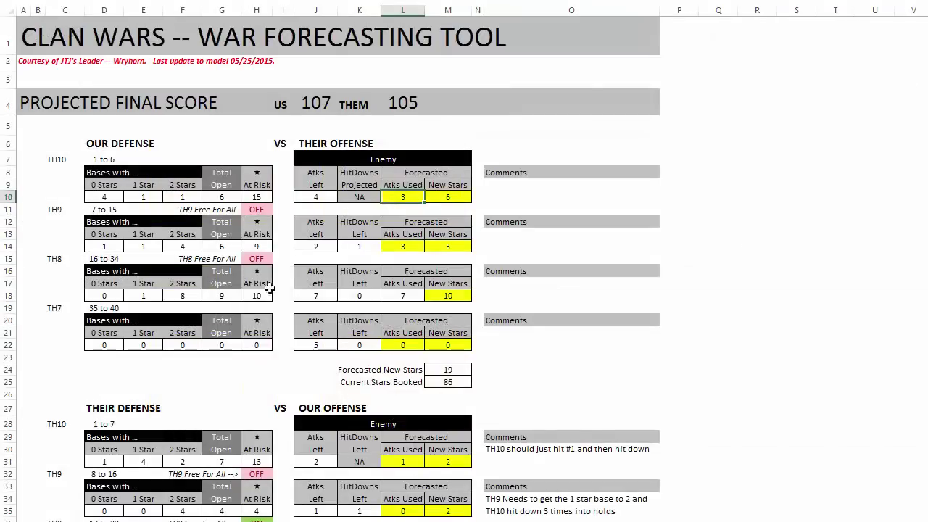
pyautogui.click(304, 201)
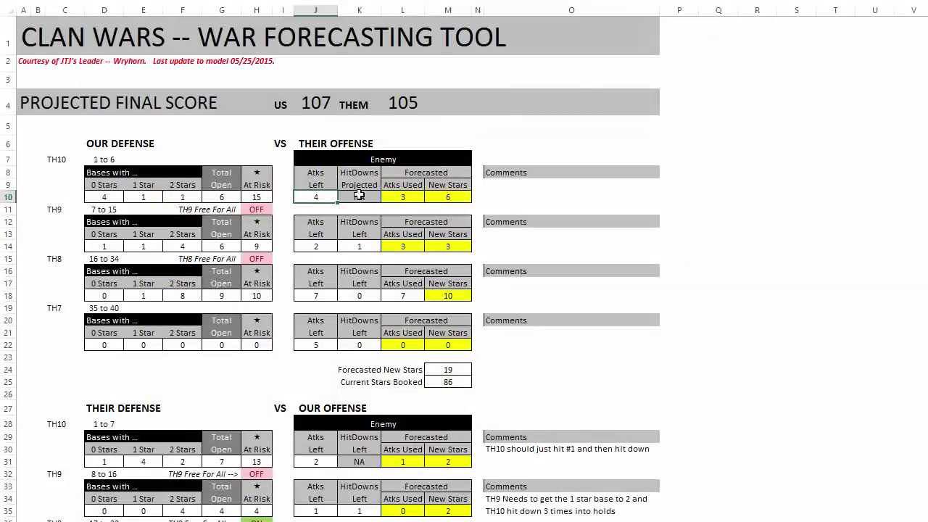
pyautogui.click(393, 194)
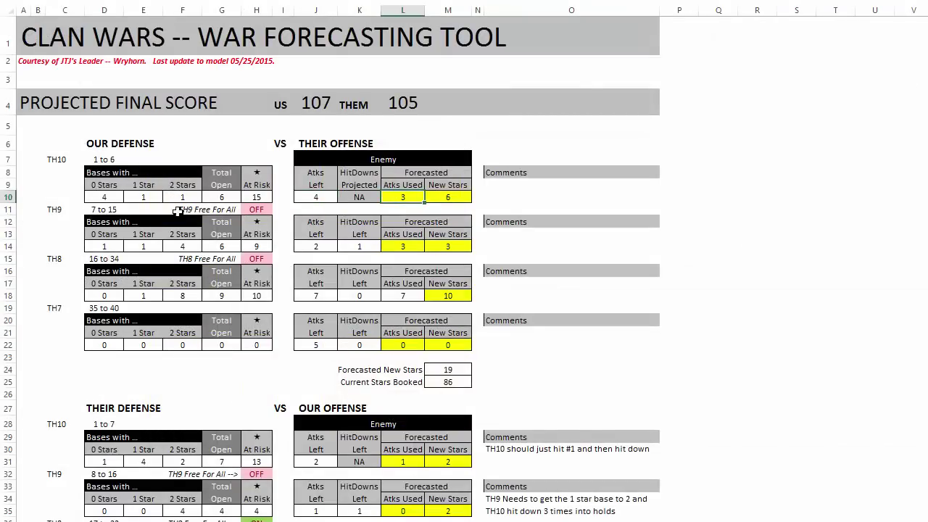
pyautogui.hotkey('ctrl', 'pagedown')
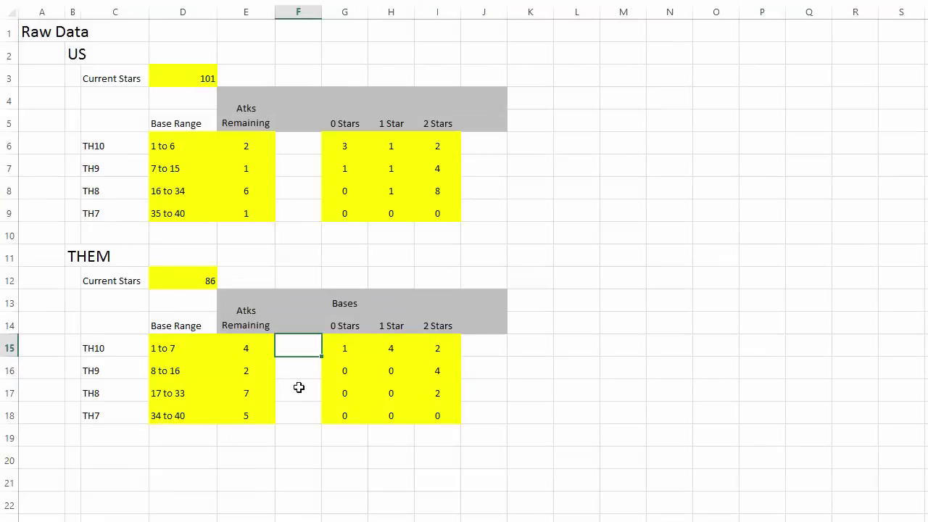
pyautogui.click(339, 348)
pyautogui.click(246, 350)
pyautogui.click(203, 505)
pyautogui.hotkey('ctrl', 'pageup')
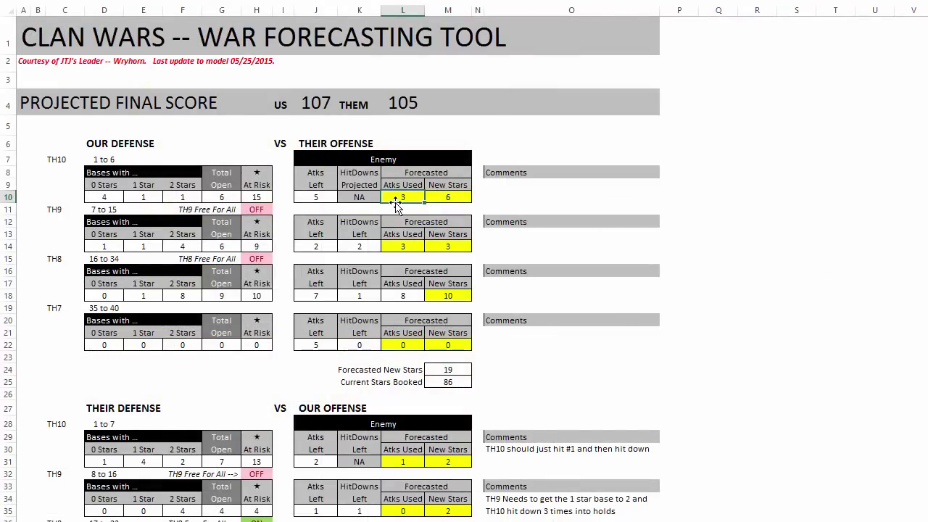
# - Forecast 4 TH10 attacks for 7 new stars, then check TH9 hit-downs and TH10 attacks left
pyautogui.click(113, 198)
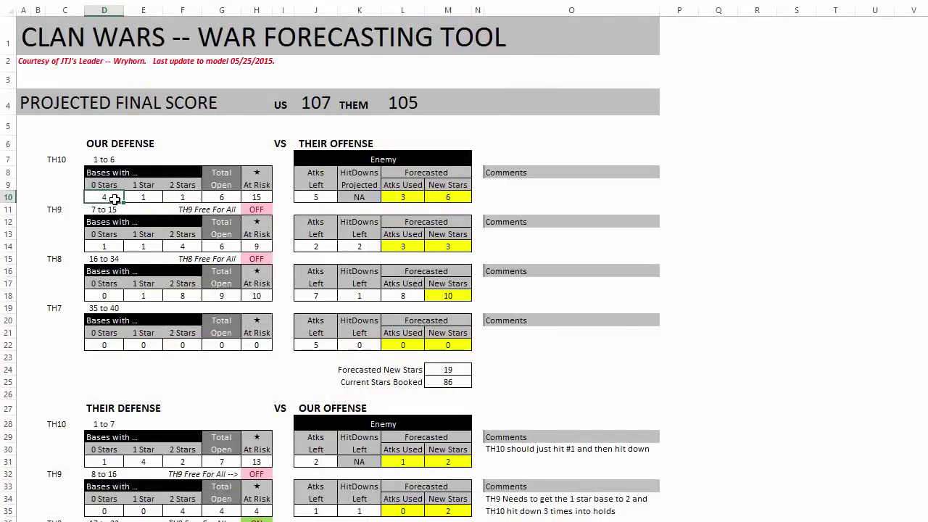
pyautogui.click(401, 197)
pyautogui.write('4')
pyautogui.press('Tab')
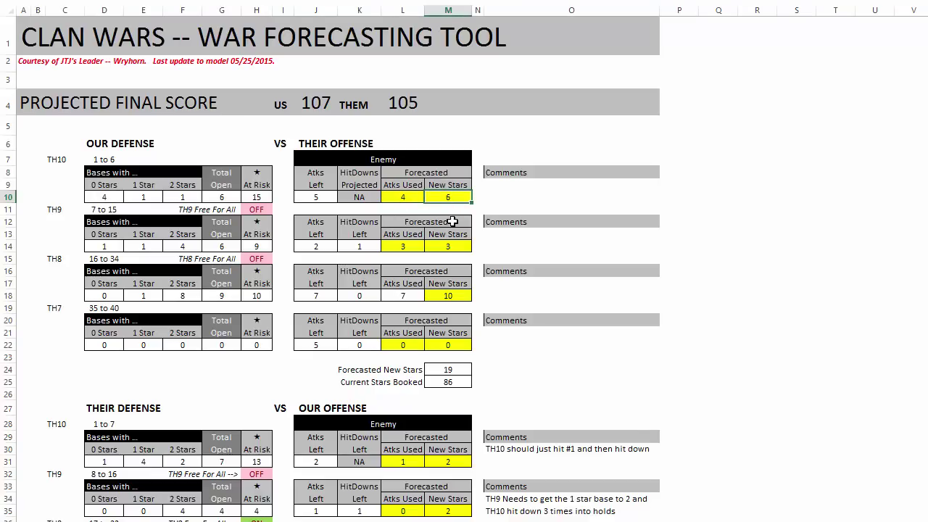
pyautogui.write('7')
pyautogui.press('Return')
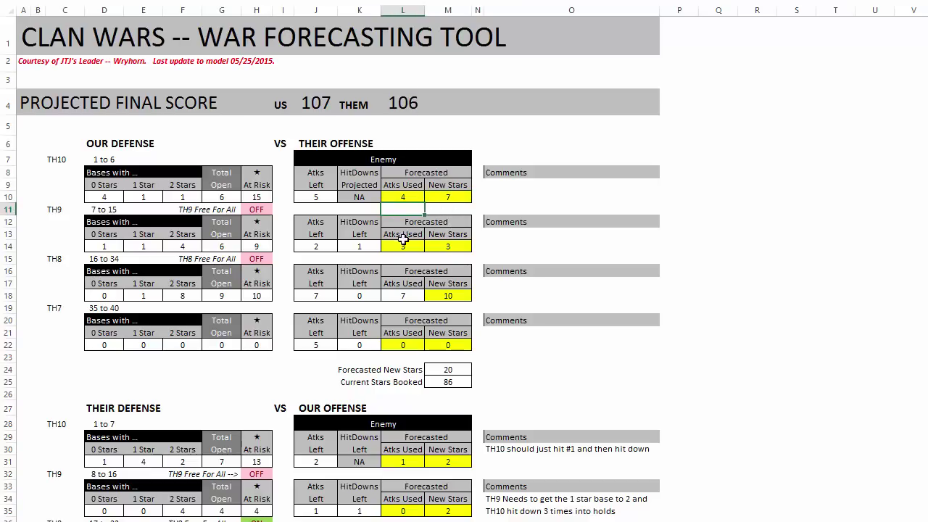
pyautogui.click(357, 247)
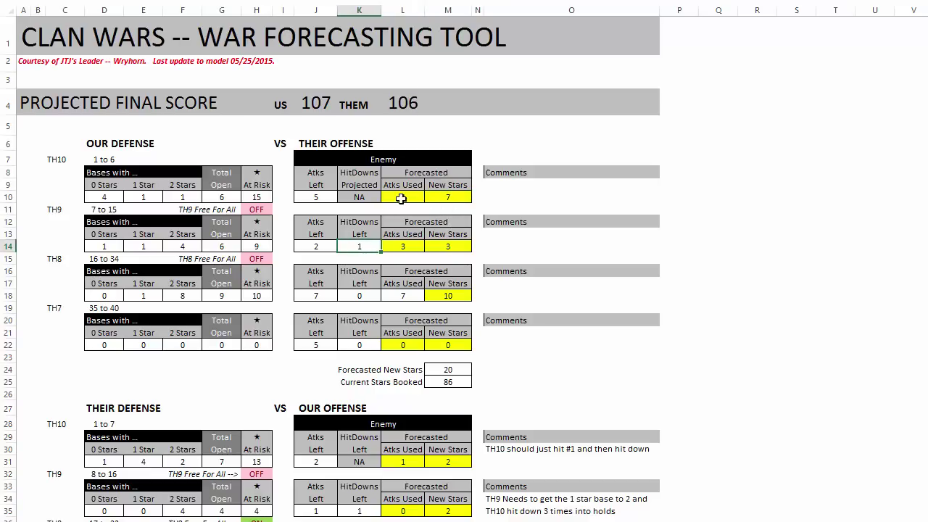
pyautogui.click(399, 197)
pyautogui.click(319, 198)
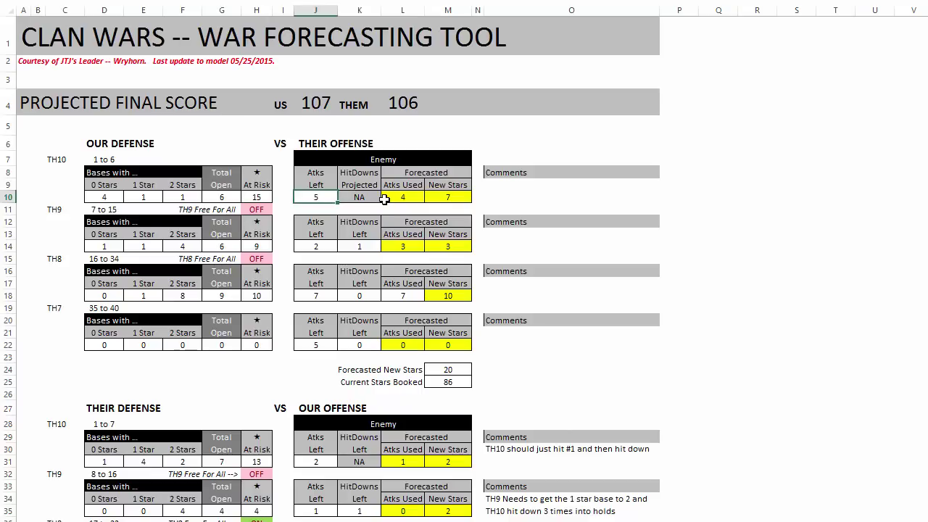
pyautogui.click(350, 248)
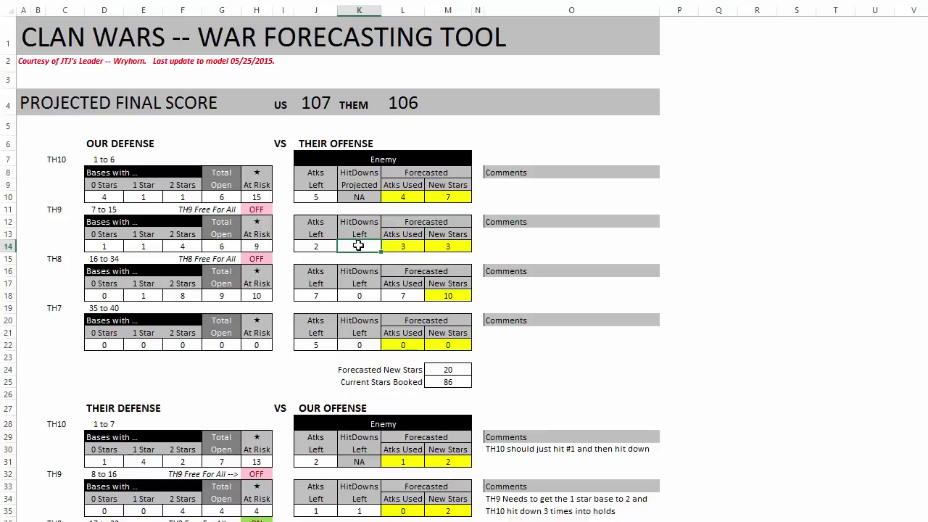
pyautogui.click(104, 247)
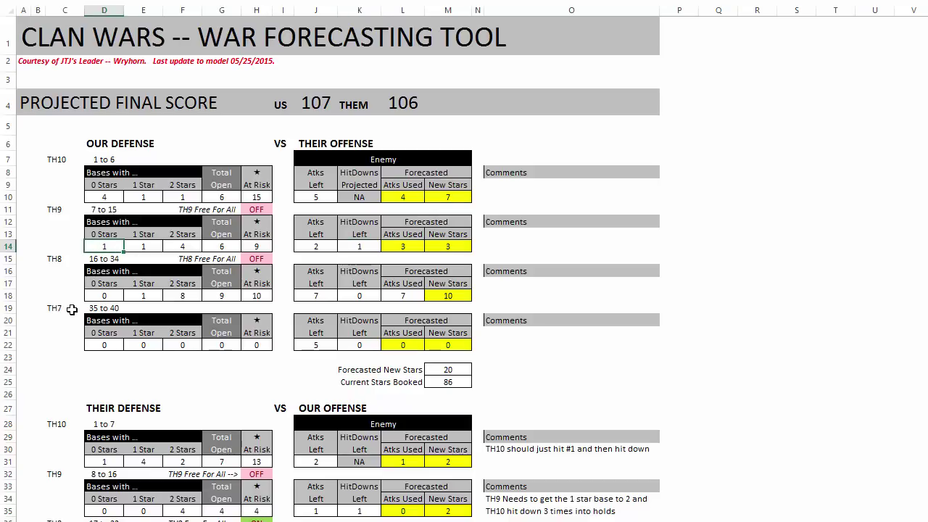
# - Set the TH9 hit-downs left to 1 and review TH9 attacks left and forecasted new stars
pyautogui.click(395, 247)
pyautogui.click(314, 246)
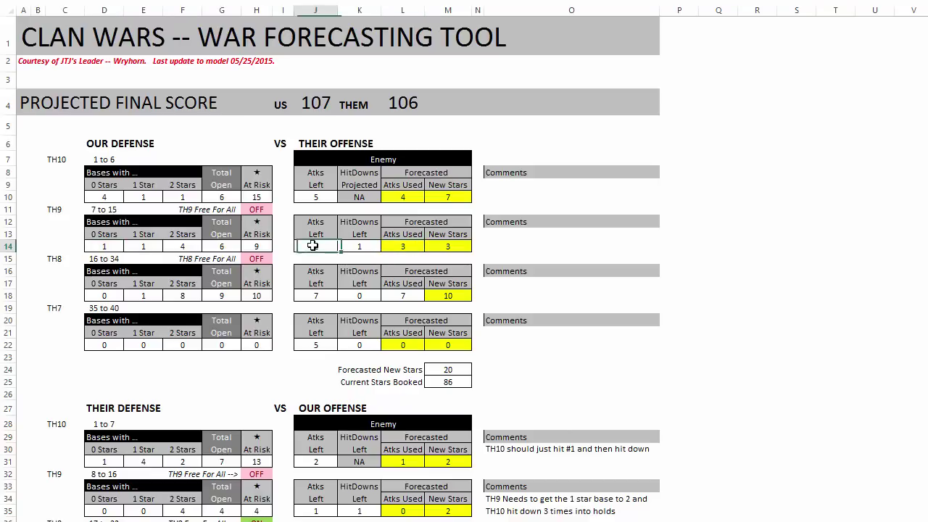
pyautogui.click(350, 248)
pyautogui.press('Delete')
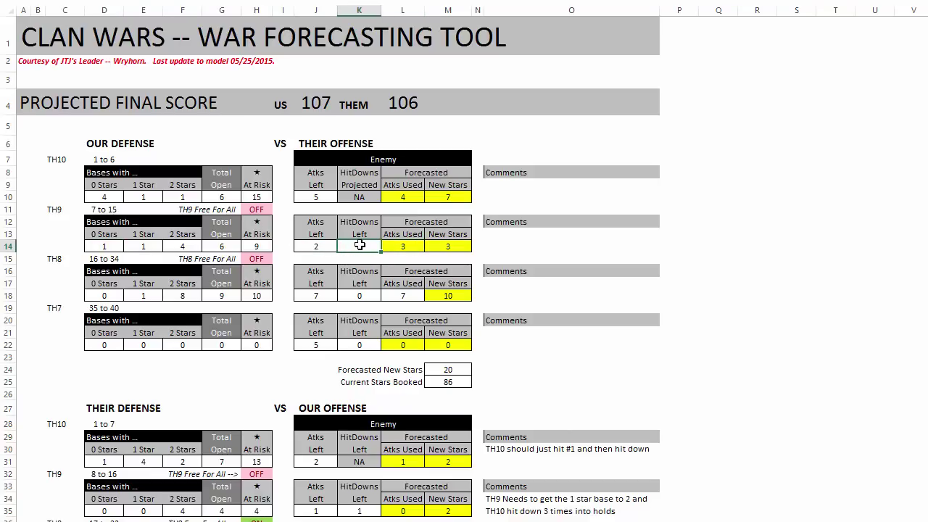
pyautogui.write('1')
pyautogui.click(315, 247)
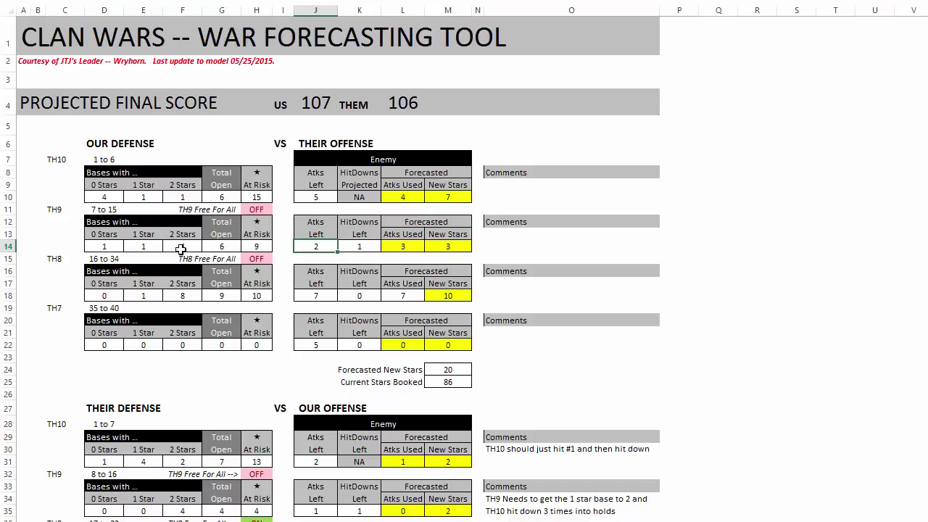
pyautogui.click(152, 246)
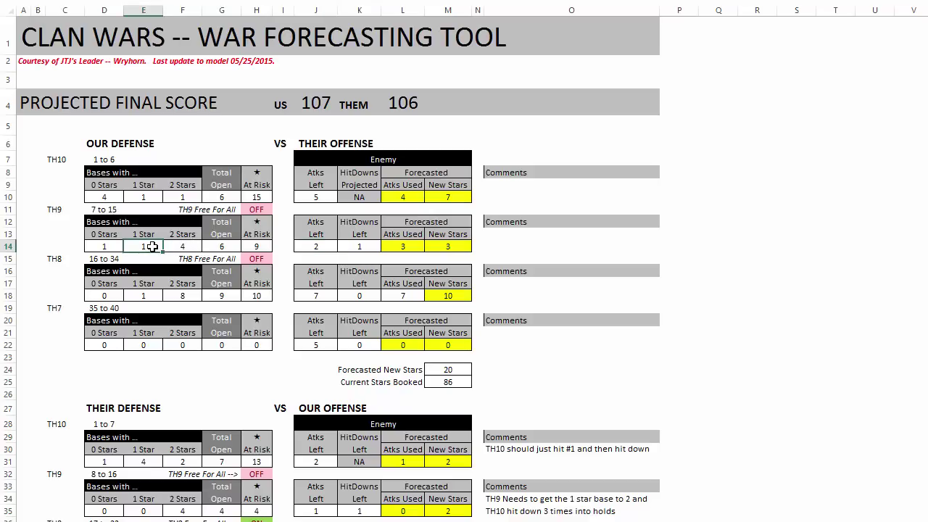
pyautogui.click(311, 246)
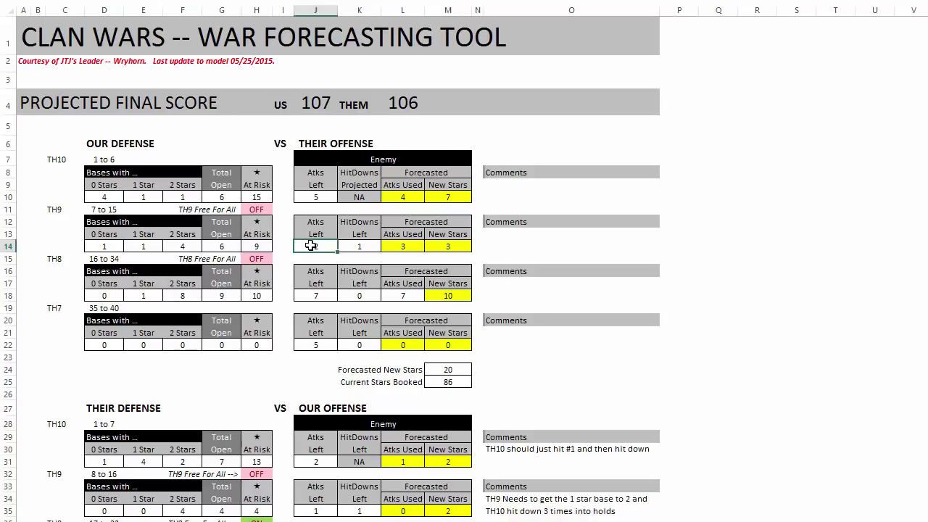
pyautogui.click(139, 246)
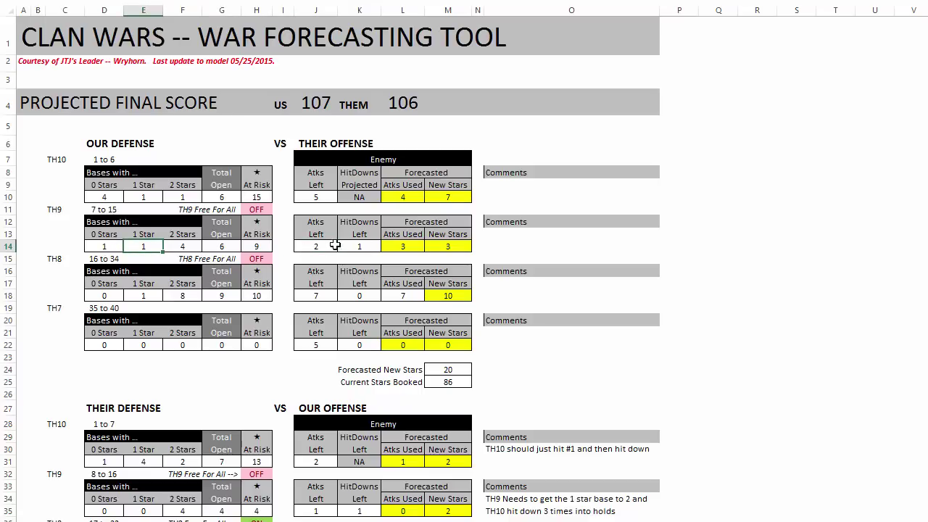
pyautogui.click(443, 246)
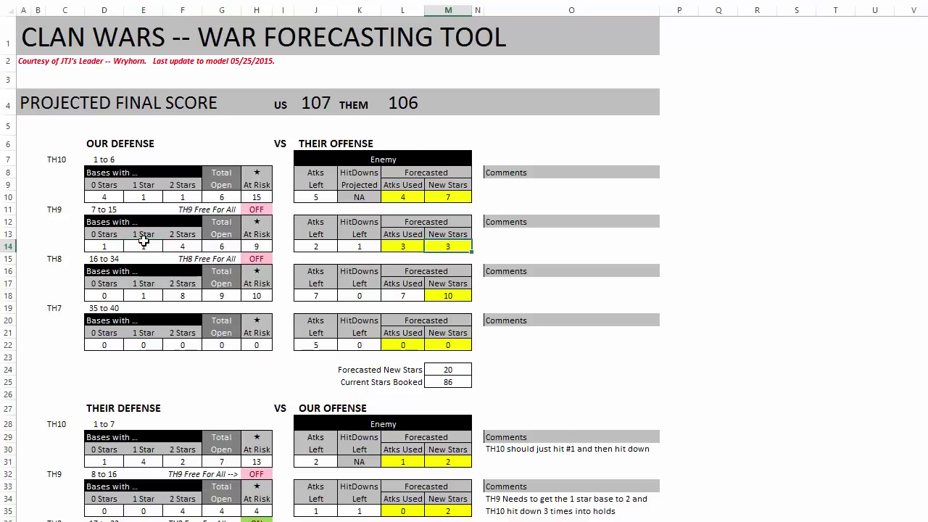
# - Enter 1 for both the TH9 zero-star and one-star counts
pyautogui.click(105, 247)
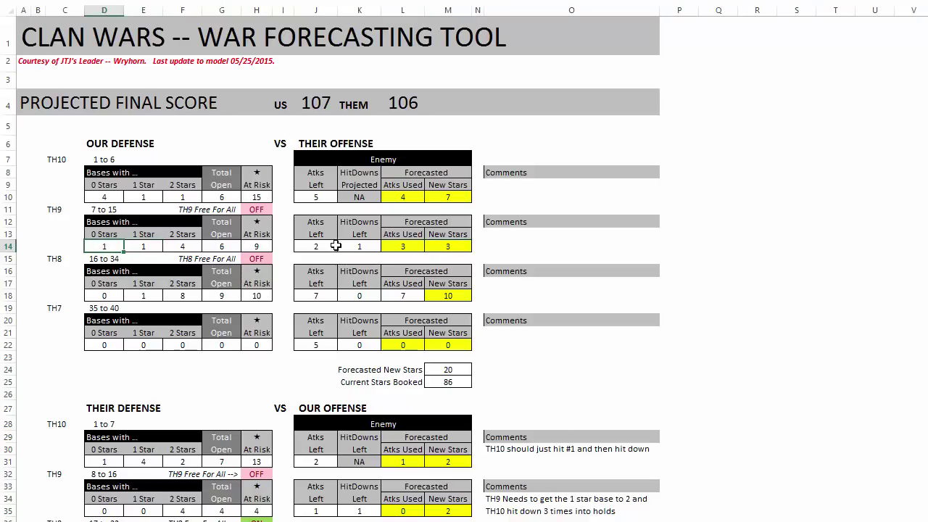
pyautogui.write('1')
pyautogui.click(144, 249)
pyautogui.press('Delete')
pyautogui.write('1')
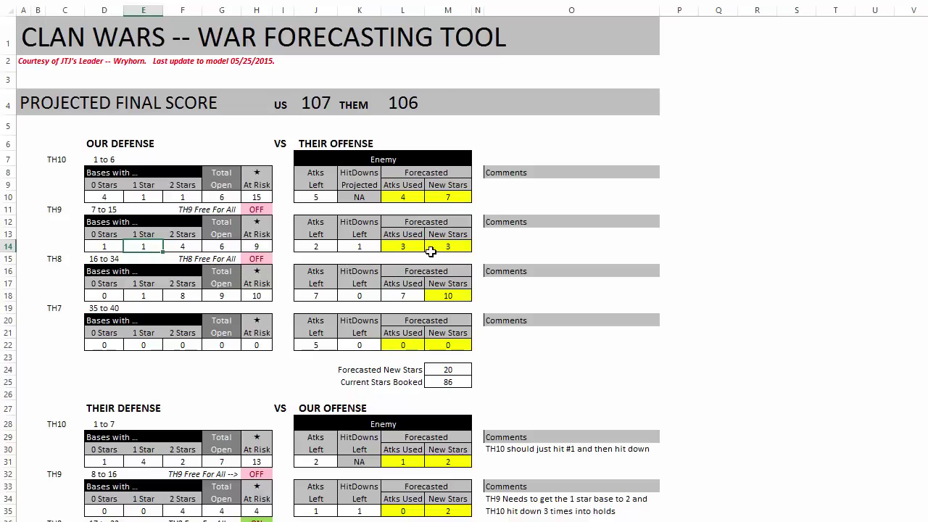
pyautogui.click(435, 248)
pyautogui.press('Right')
# - Set the TH9 forecasted attacks used to 2 and check TH8 hit-downs left
pyautogui.click(403, 246)
pyautogui.write('2')
pyautogui.press('Right')
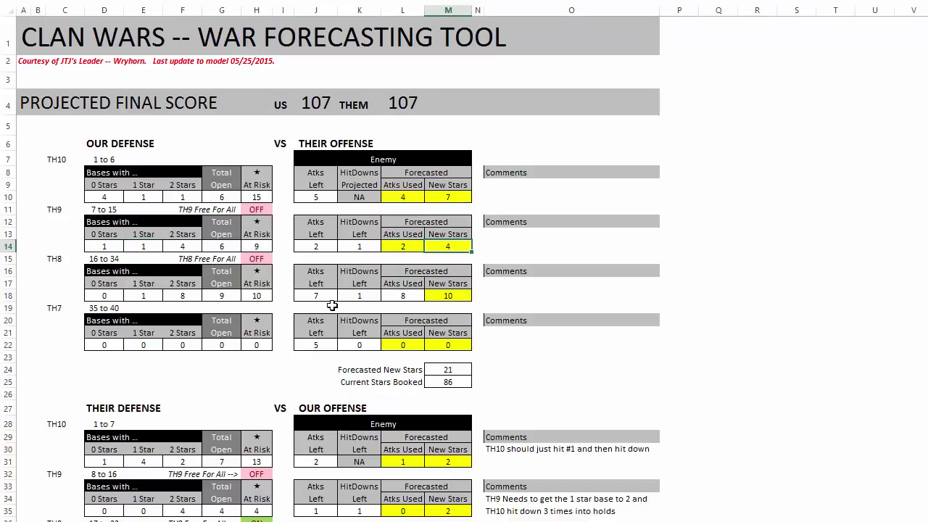
pyautogui.click(358, 297)
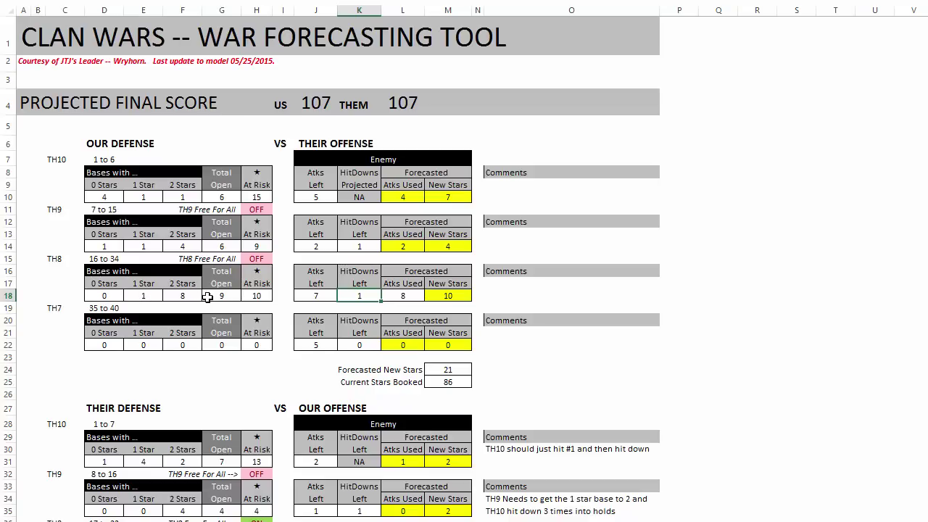
# - Inspect the TH8 attacks-used formula and TH7 row, restoring TH8 new stars after a trial delete
pyautogui.click(409, 296)
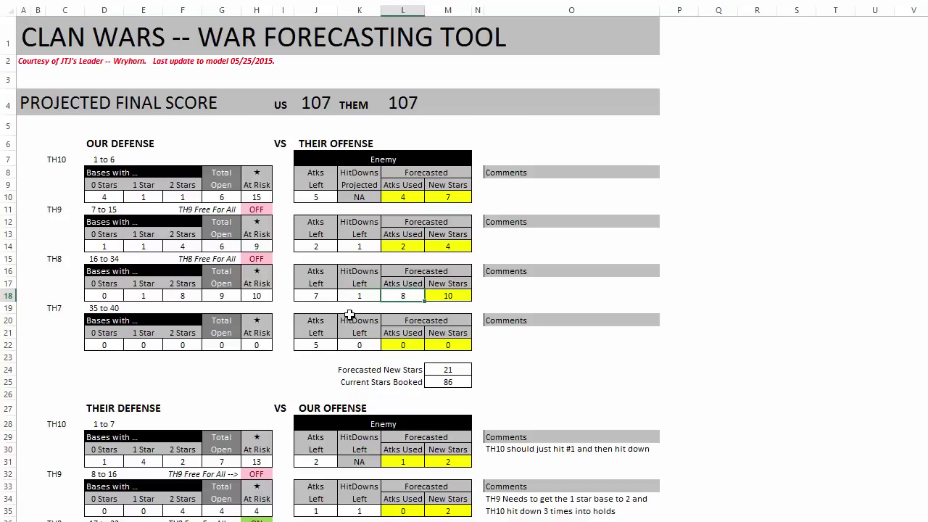
pyautogui.press('F2')
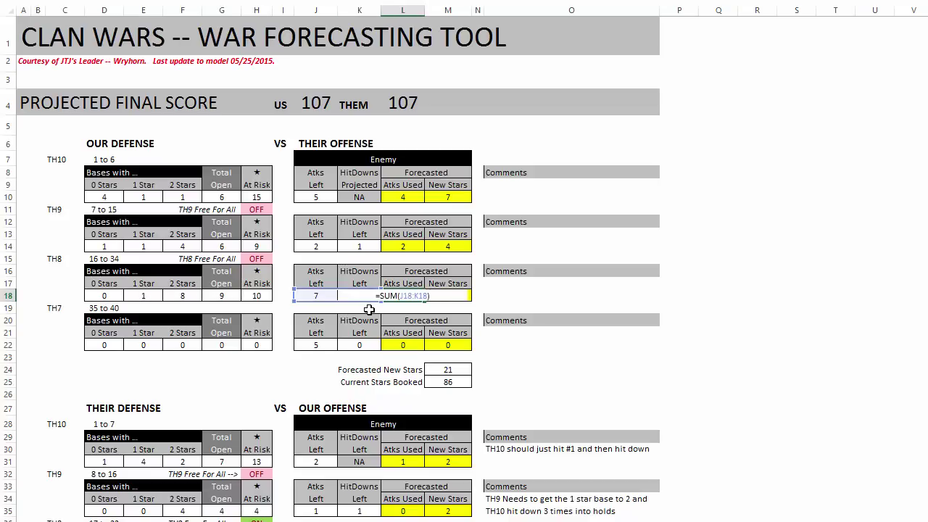
pyautogui.click(274, 311)
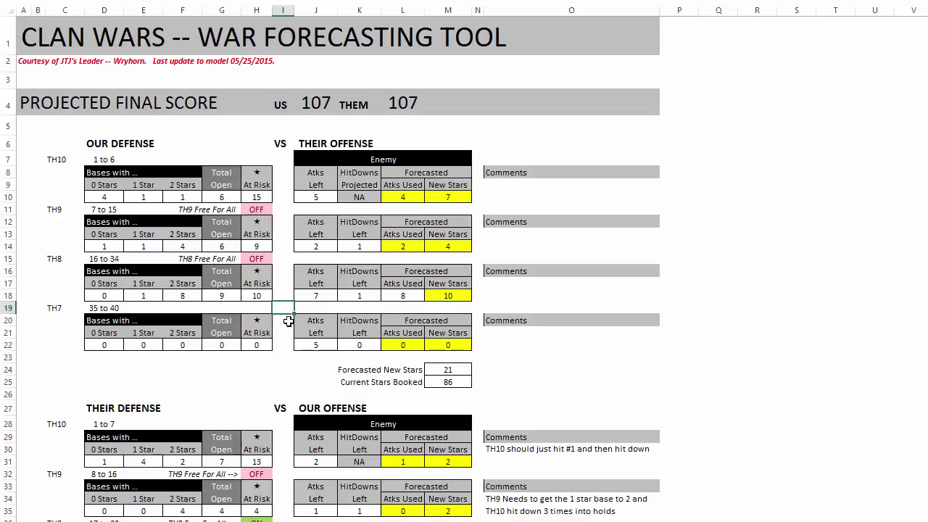
pyautogui.moveTo(143, 344); pyautogui.dragTo(315, 344)
pyautogui.click(144, 295)
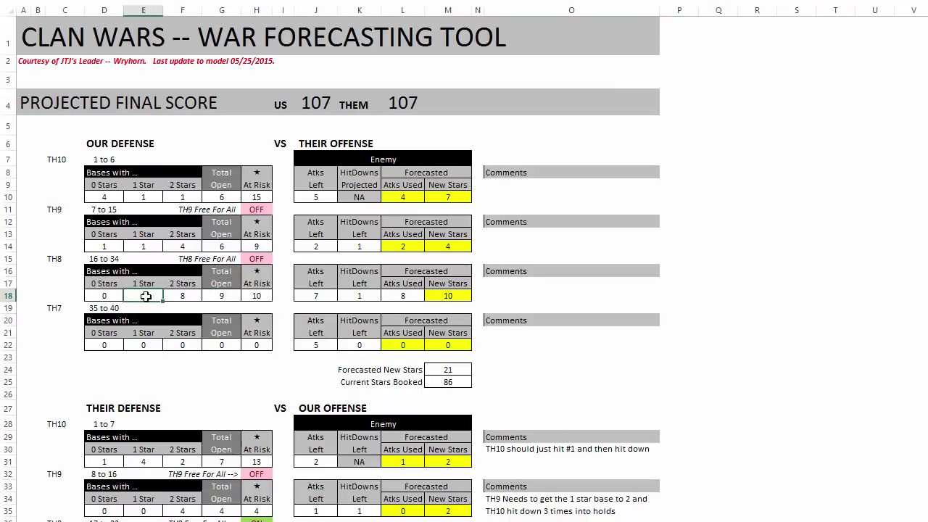
pyautogui.click(343, 294)
pyautogui.click(389, 297)
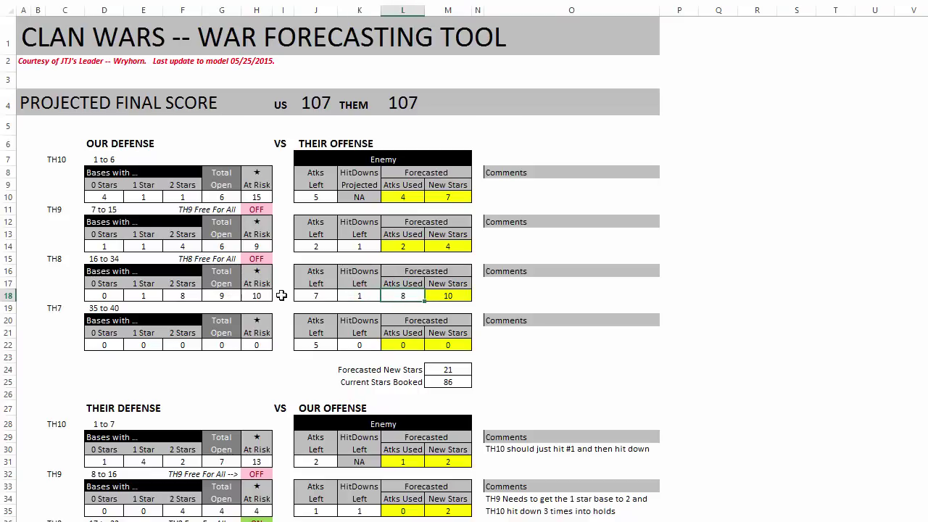
pyautogui.click(448, 294)
pyautogui.press('Delete')
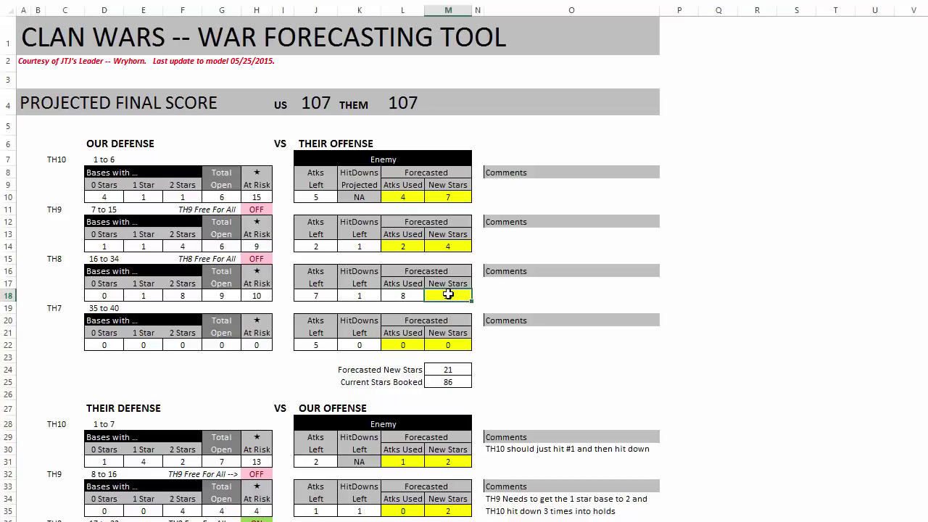
pyautogui.hotkey('ctrl', 'z')
# - Review the TH8 stars at risk, star counts, hit-downs left and attacks left
pyautogui.click(246, 297)
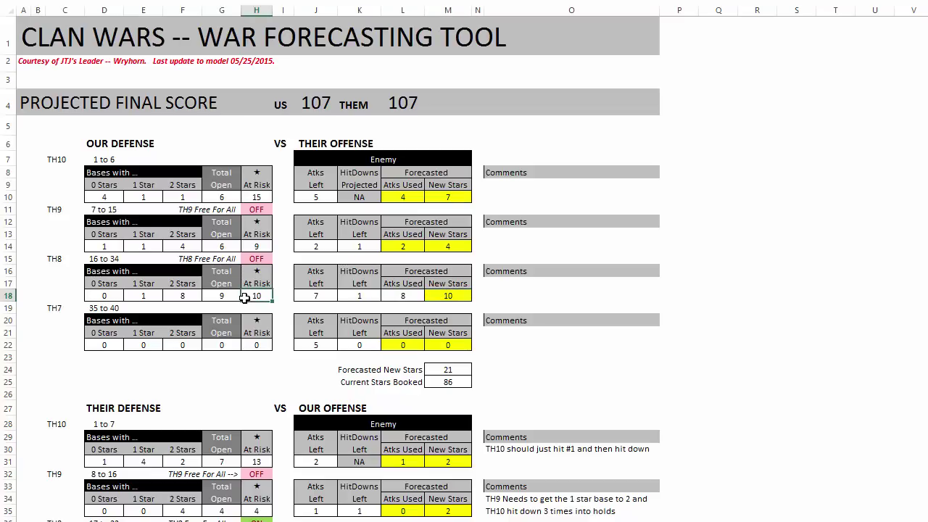
pyautogui.moveTo(119, 296); pyautogui.dragTo(178, 292)
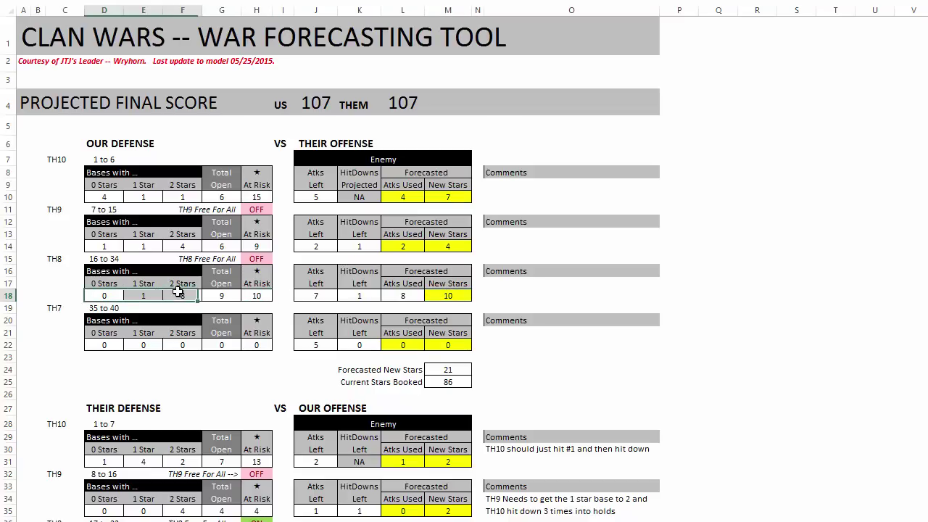
pyautogui.click(252, 296)
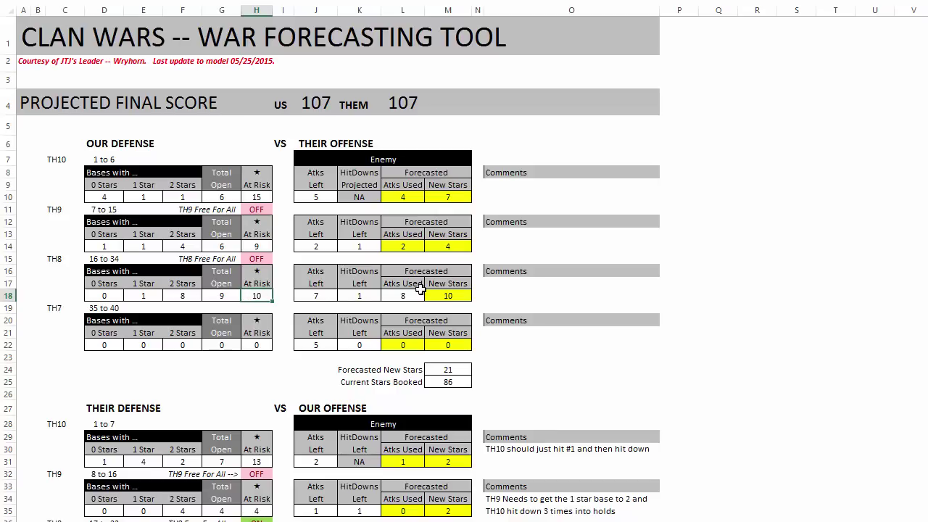
pyautogui.click(441, 291)
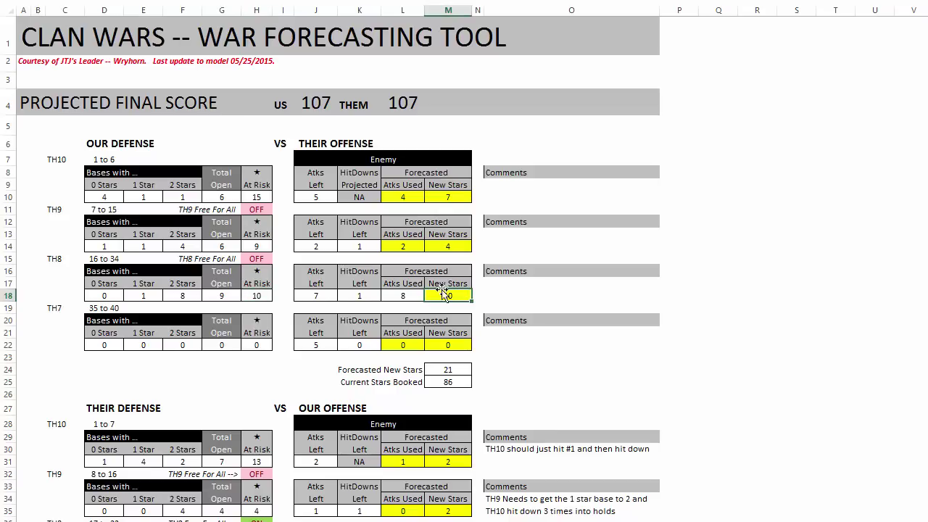
pyautogui.click(359, 296)
pyautogui.click(305, 296)
pyautogui.click(355, 295)
pyautogui.click(144, 296)
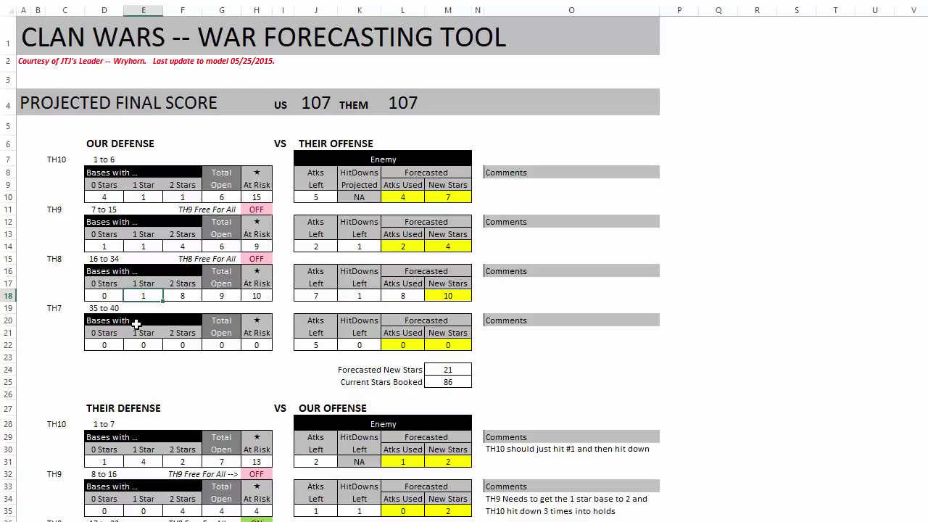
pyautogui.click(182, 299)
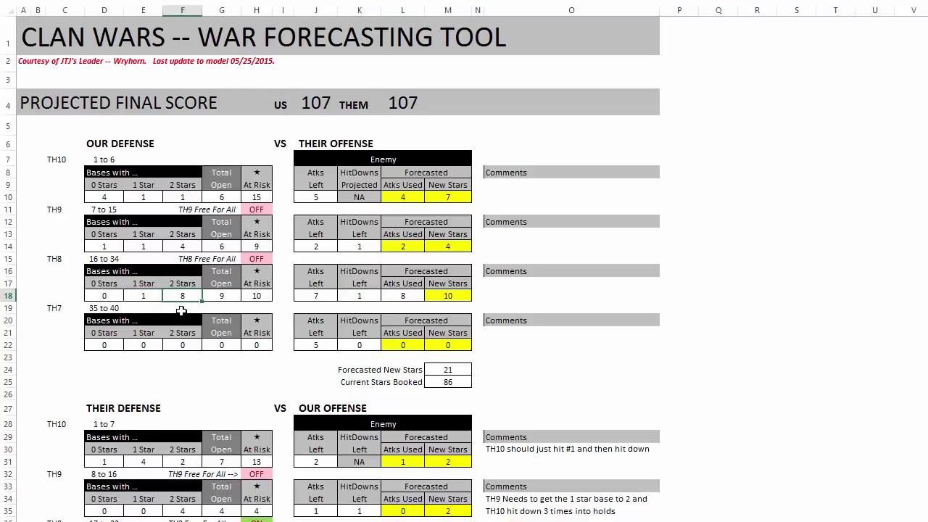
# - Recheck the TH8 total open bases, stars at risk and forecasted attacks used
pyautogui.click(222, 296)
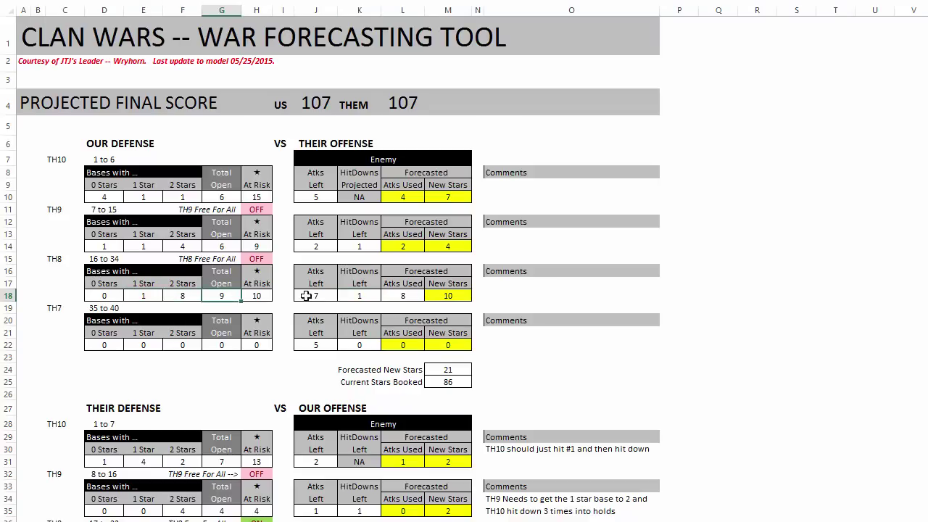
pyautogui.click(316, 294)
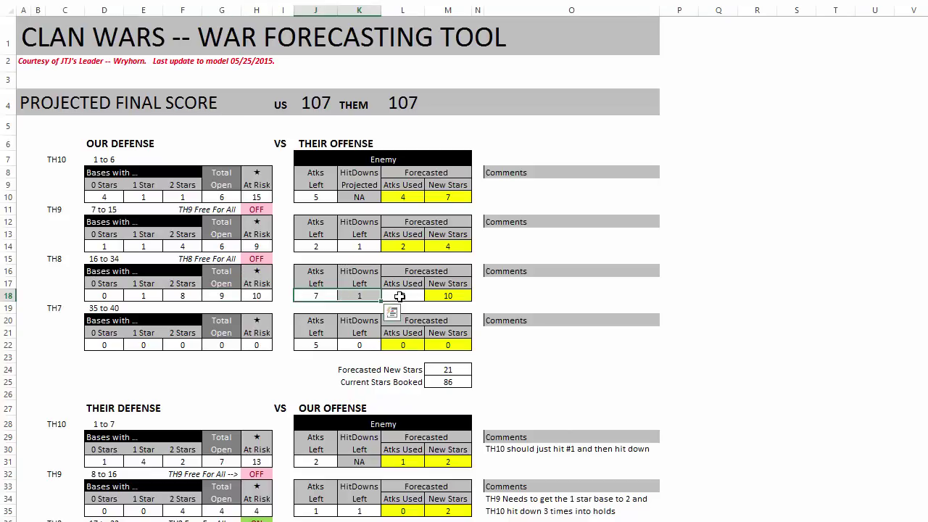
pyautogui.press('Right')
pyautogui.press('Right')
pyautogui.click(224, 296)
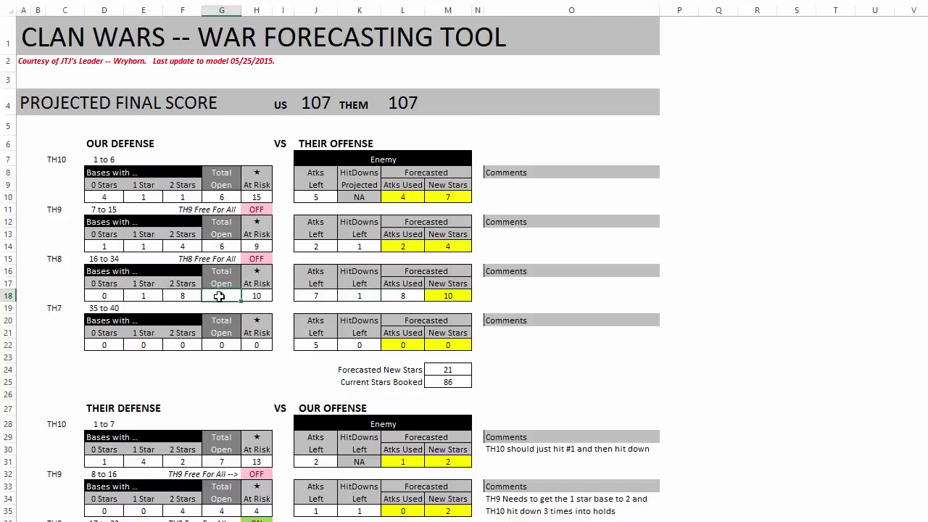
pyautogui.click(246, 299)
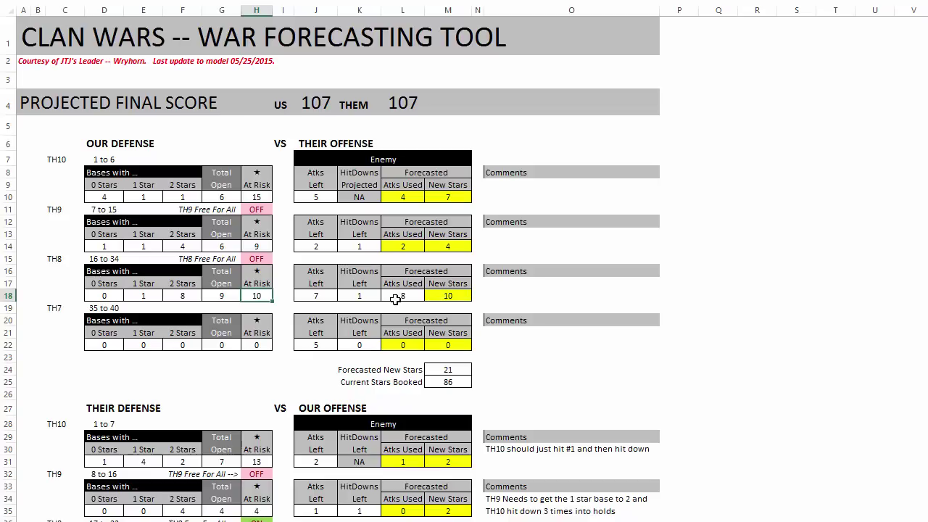
pyautogui.click(397, 296)
pyautogui.click(443, 296)
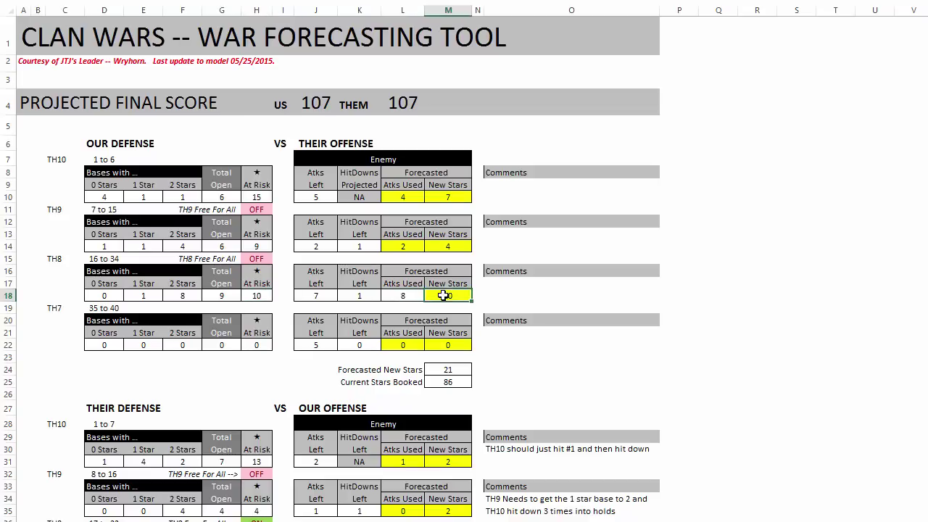
pyautogui.click(250, 296)
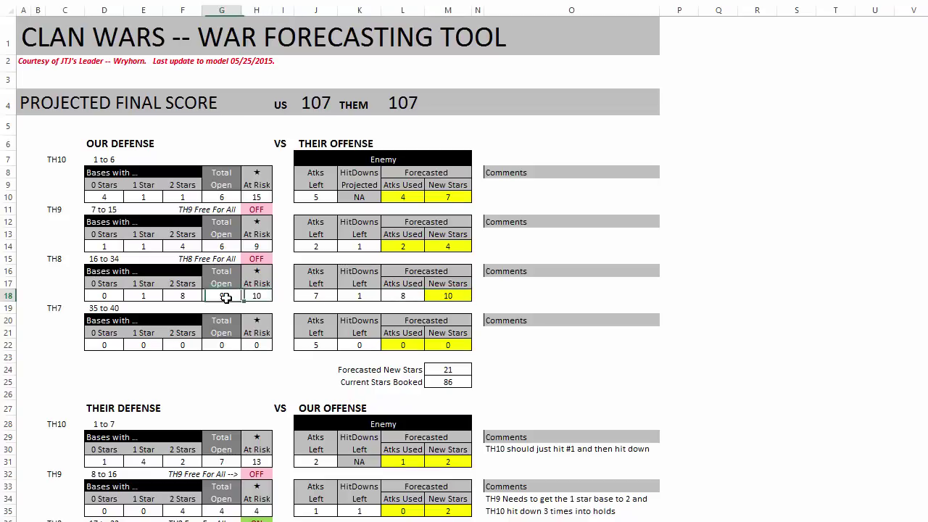
pyautogui.click(441, 286)
# - Lower the TH8 forecasted new stars from 10 to 8
pyautogui.click(449, 297)
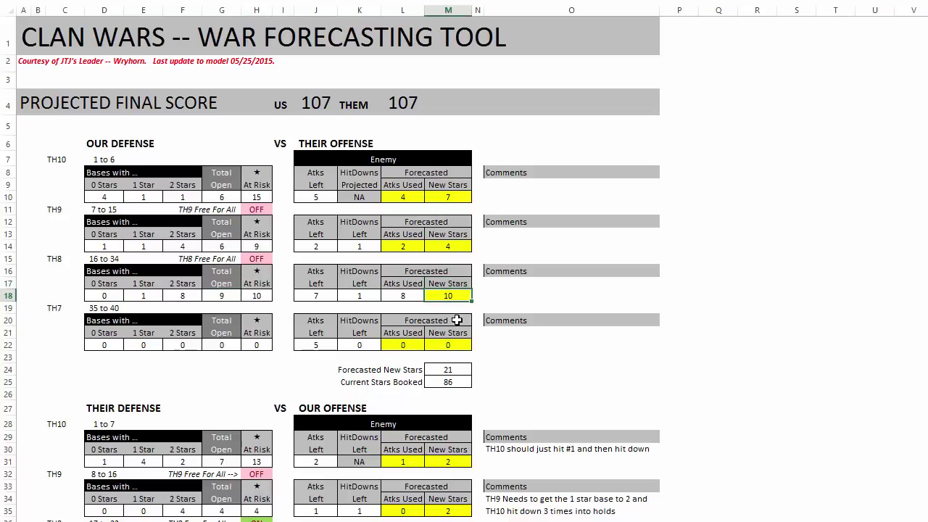
pyautogui.write('8')
pyautogui.press('Return')
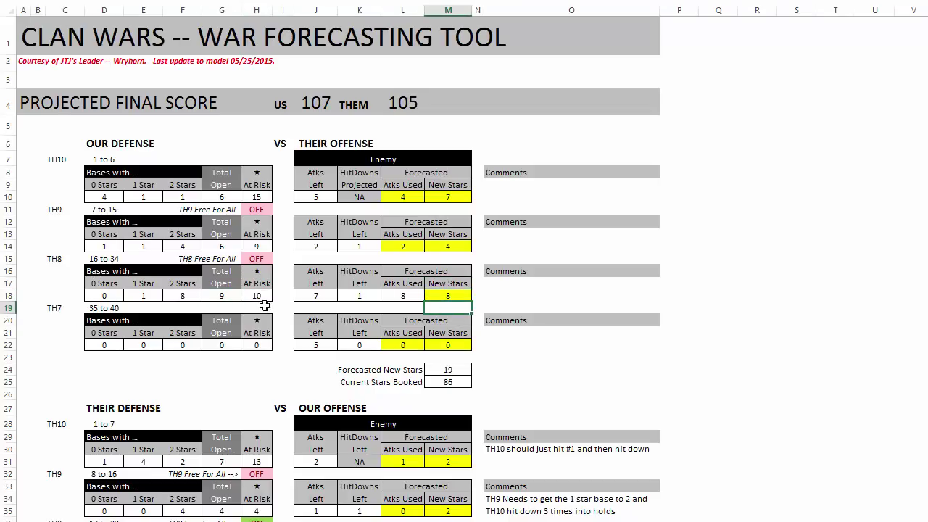
pyautogui.click(414, 292)
pyautogui.click(469, 295)
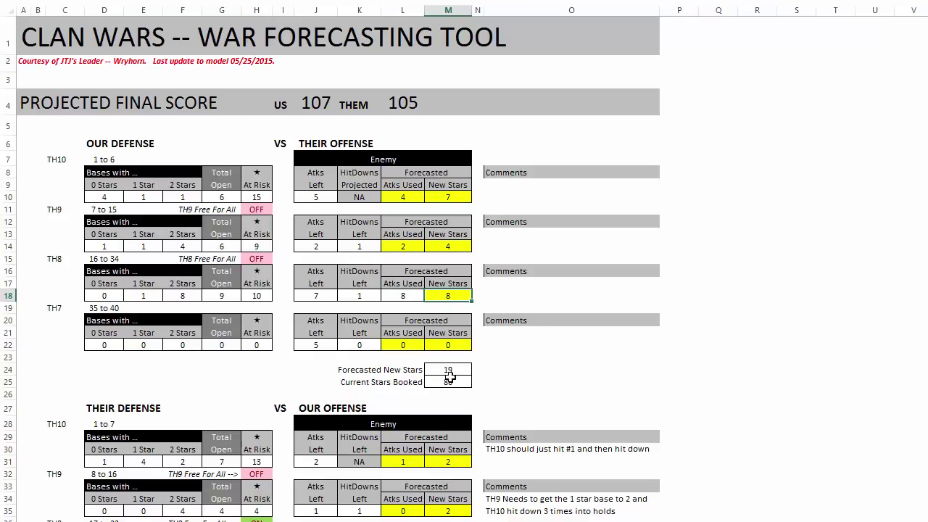
# - Verify 19 forecasted new stars and THEM's projected score of 105 against 107
pyautogui.click(450, 379)
pyautogui.click(451, 370)
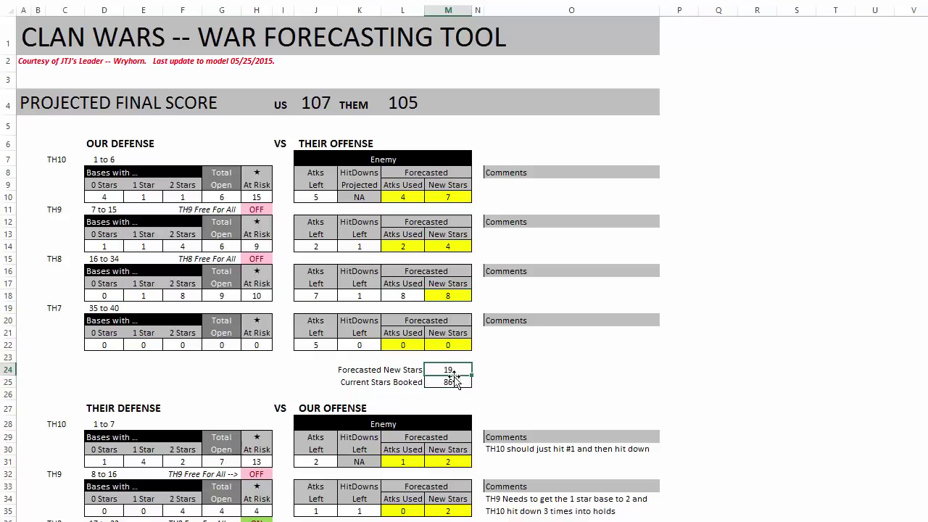
pyautogui.moveTo(450, 193); pyautogui.dragTo(457, 219)
pyautogui.click(465, 185)
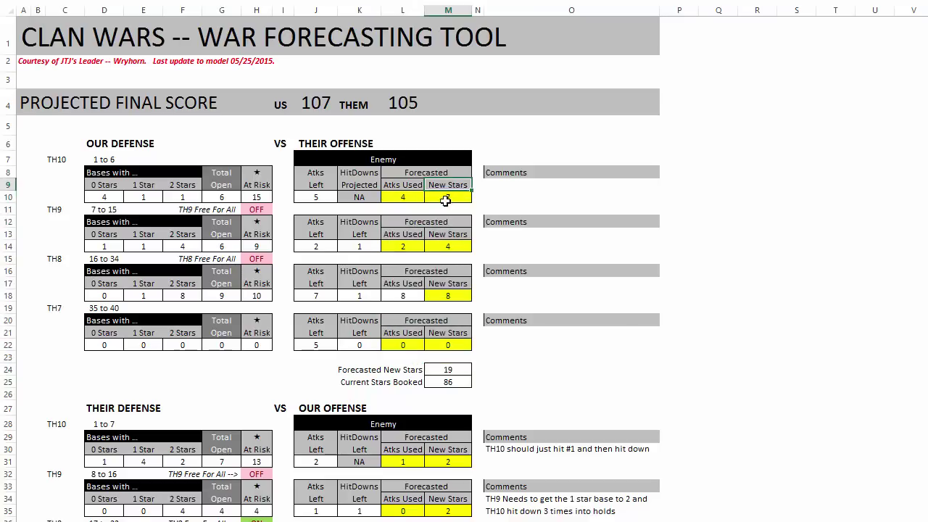
pyautogui.click(453, 370)
pyautogui.click(452, 381)
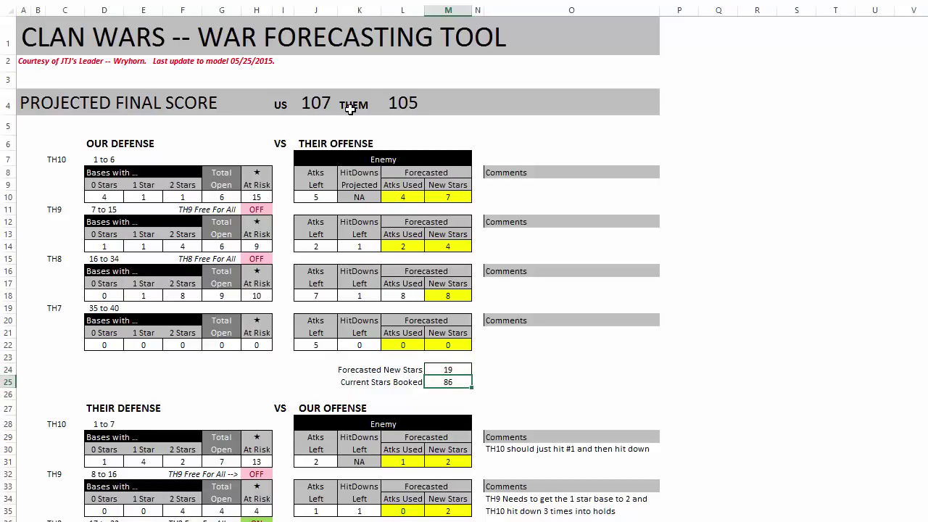
pyautogui.click(385, 102)
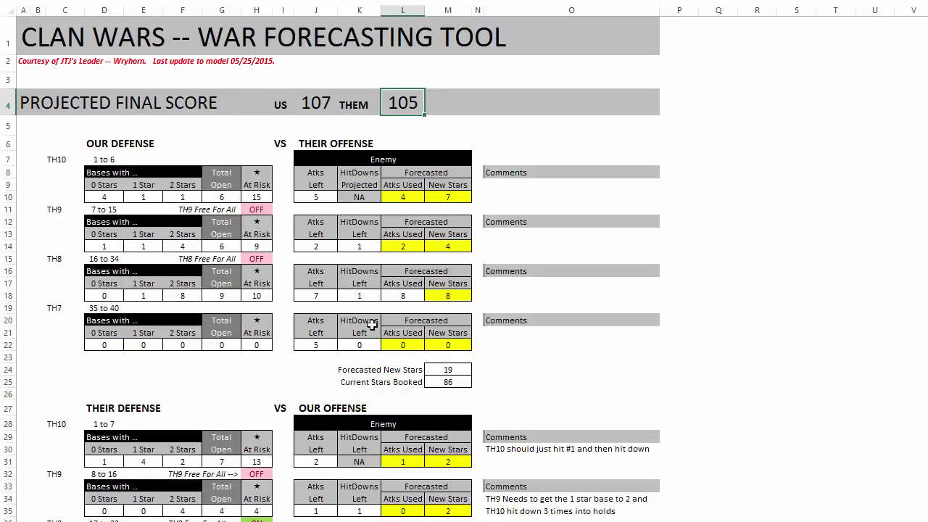
# - Set the TH10 and TH9 new-stars forecasts to 0 after checking the projected score
pyautogui.scroll(-3, 385, 319)
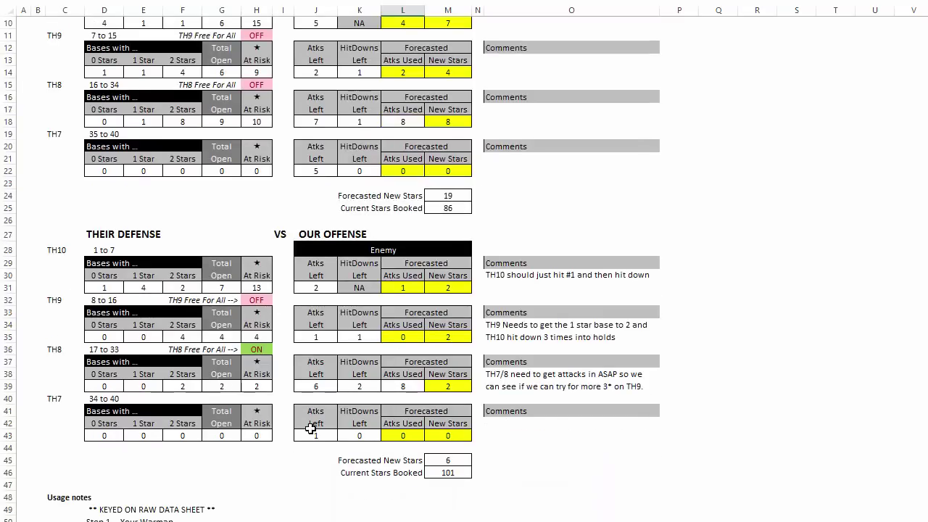
pyautogui.scroll(3, 432, 410)
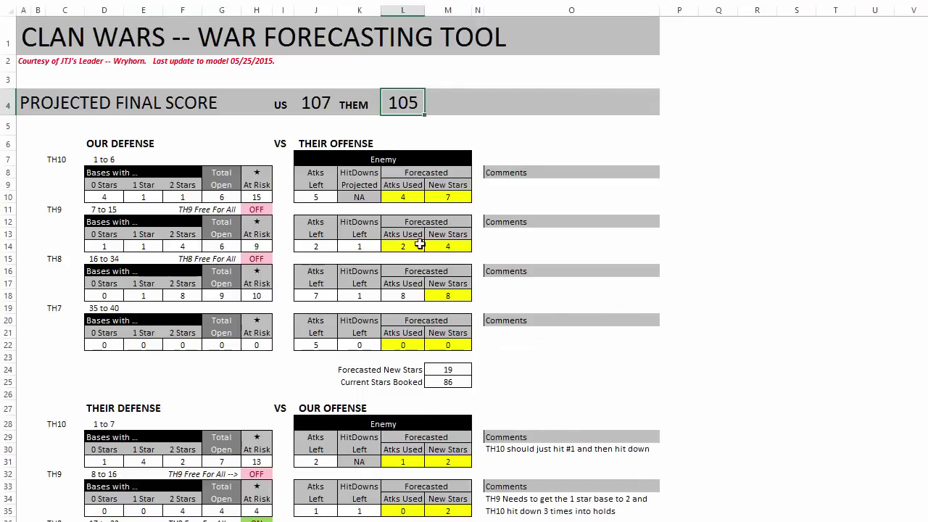
pyautogui.click(330, 94)
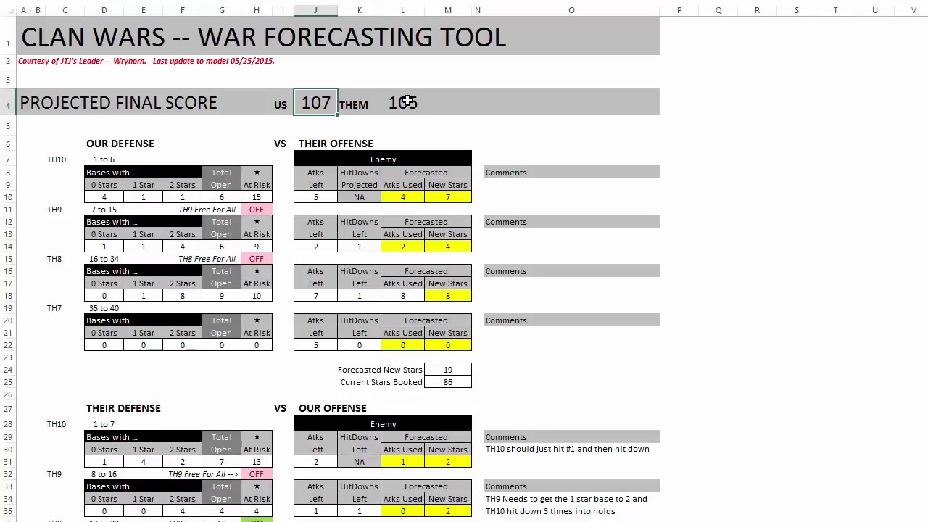
pyautogui.click(403, 460)
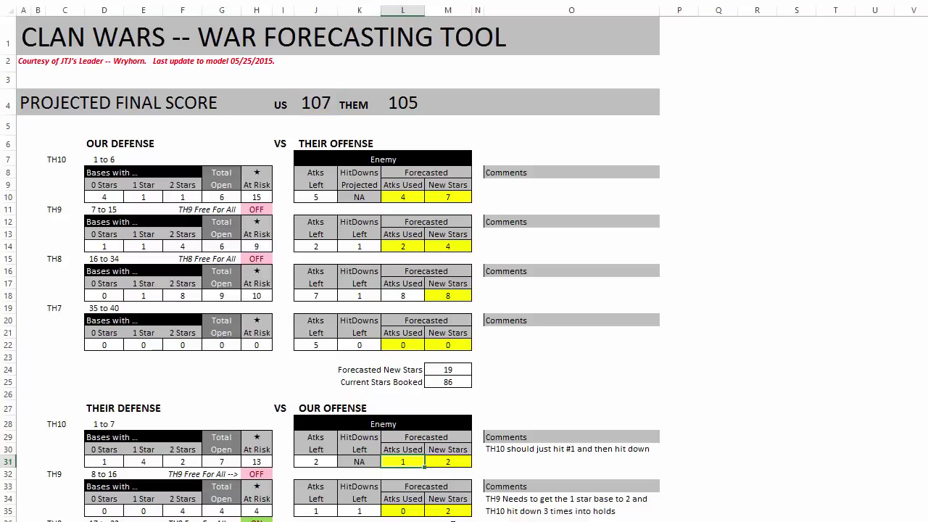
pyautogui.click(448, 462)
pyautogui.write('0')
pyautogui.click(448, 511)
pyautogui.write('0')
pyautogui.press('Return')
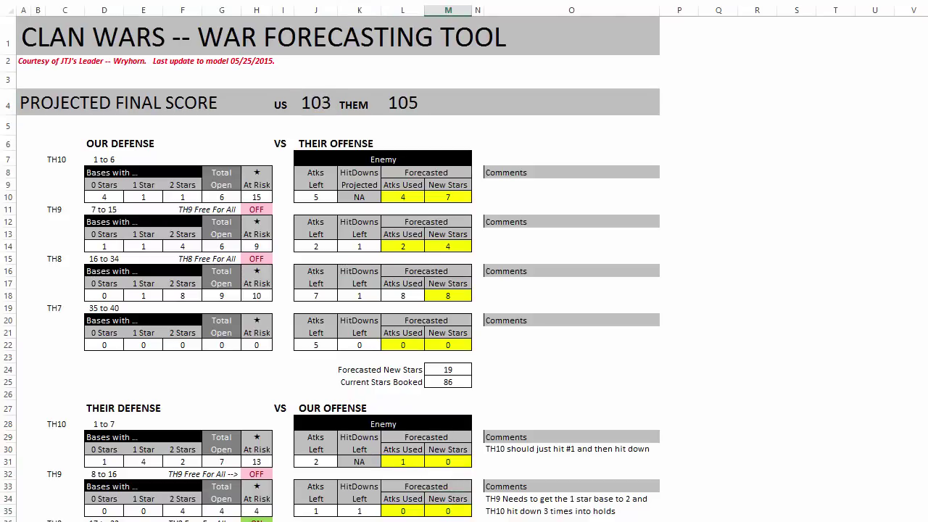
# - Fill the TH10 attacks-used and new-stars forecasts with 2, bringing US to 103
pyautogui.click(328, 94)
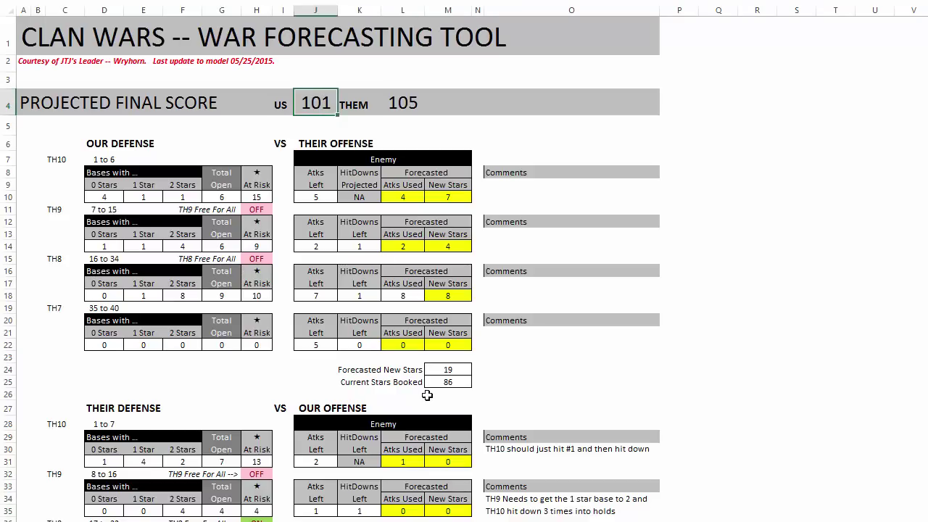
pyautogui.click(434, 463)
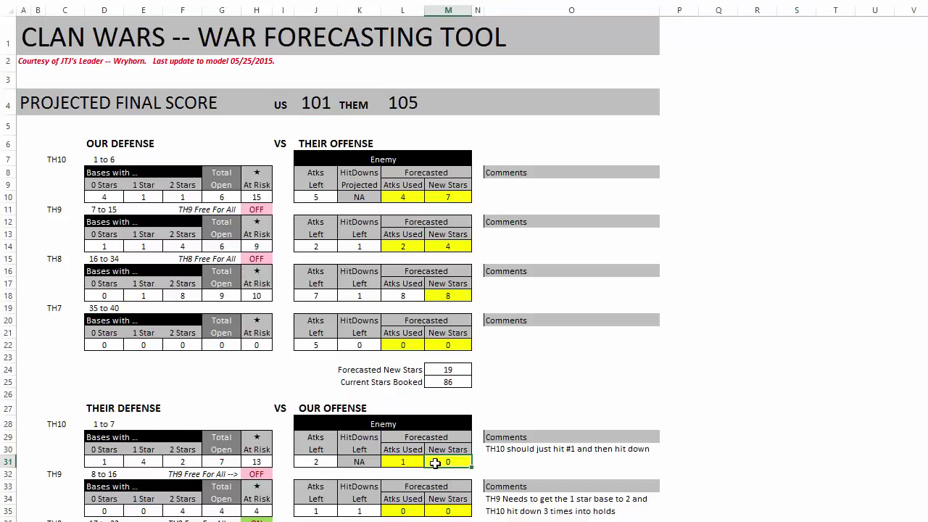
pyautogui.click(367, 512)
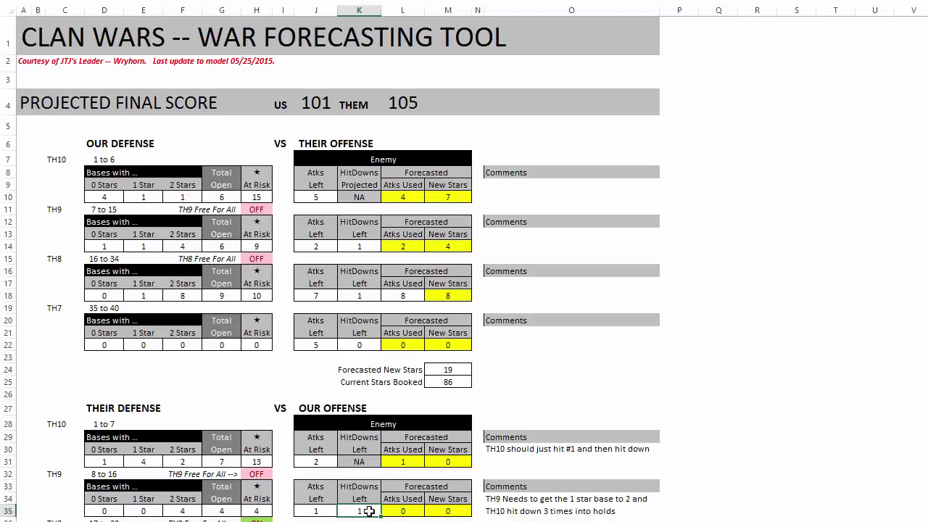
pyautogui.click(403, 462)
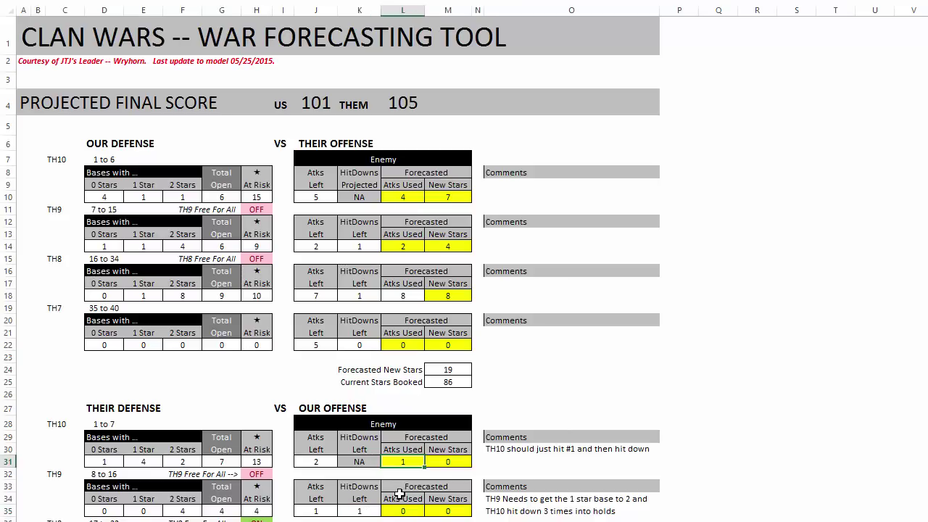
pyautogui.moveTo(403, 462); pyautogui.dragTo(435, 464)
pyautogui.click(440, 462)
pyautogui.write('2')
pyautogui.press('Return')
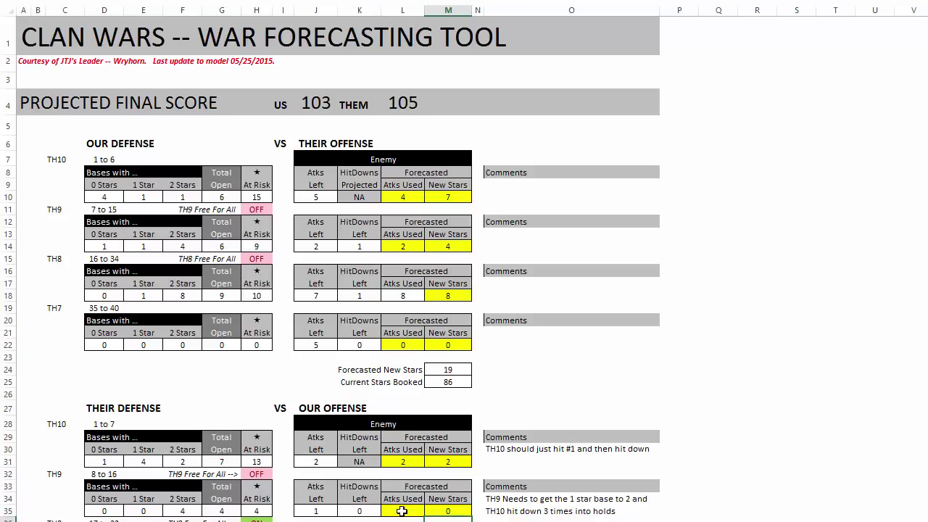
pyautogui.click(402, 511)
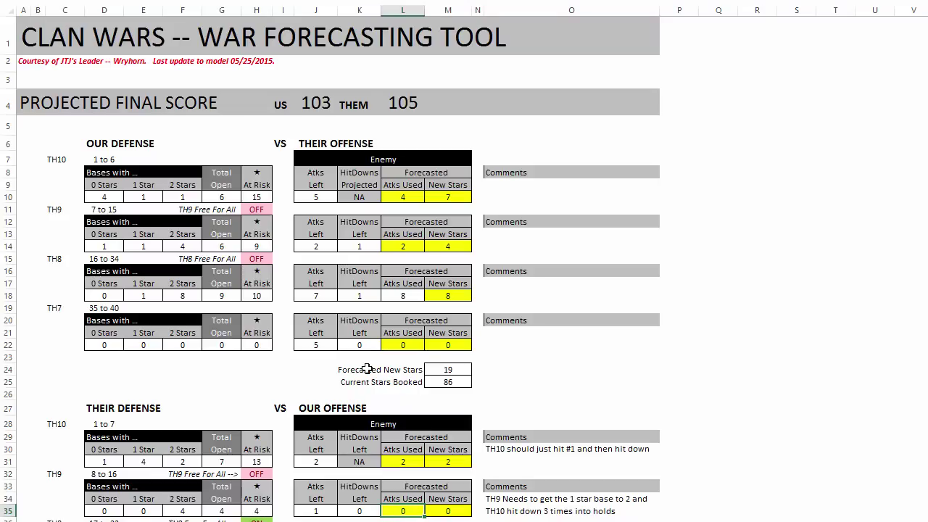
# - Review the TH10 and TH9 offense comments, then undo the forecast edits to restore US 107
pyautogui.click(517, 453)
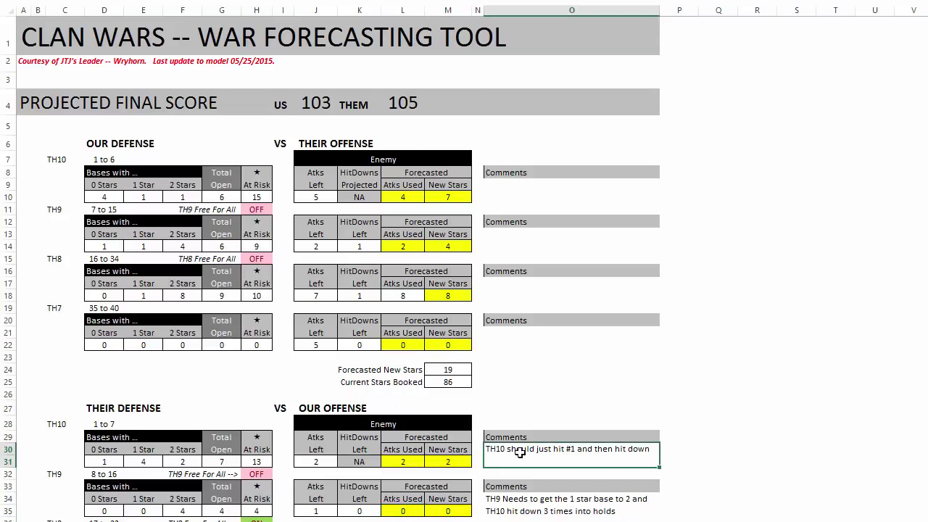
pyautogui.click(524, 504)
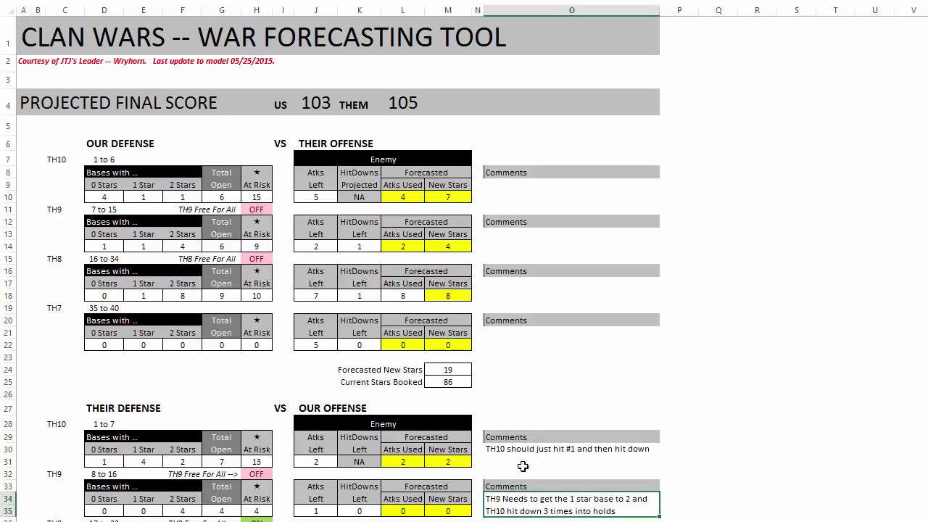
pyautogui.click(527, 438)
pyautogui.click(525, 451)
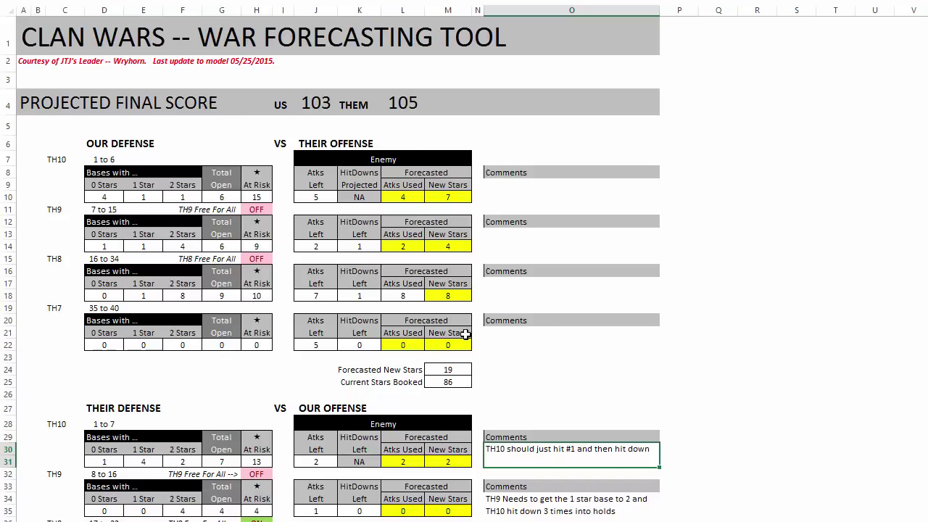
pyautogui.hotkey('ctrl', 'z')
pyautogui.hotkey('ctrl', 'z')
pyautogui.hotkey('ctrl', 'z')
pyautogui.hotkey('ctrl', 'z')
pyautogui.hotkey('ctrl', 'z')
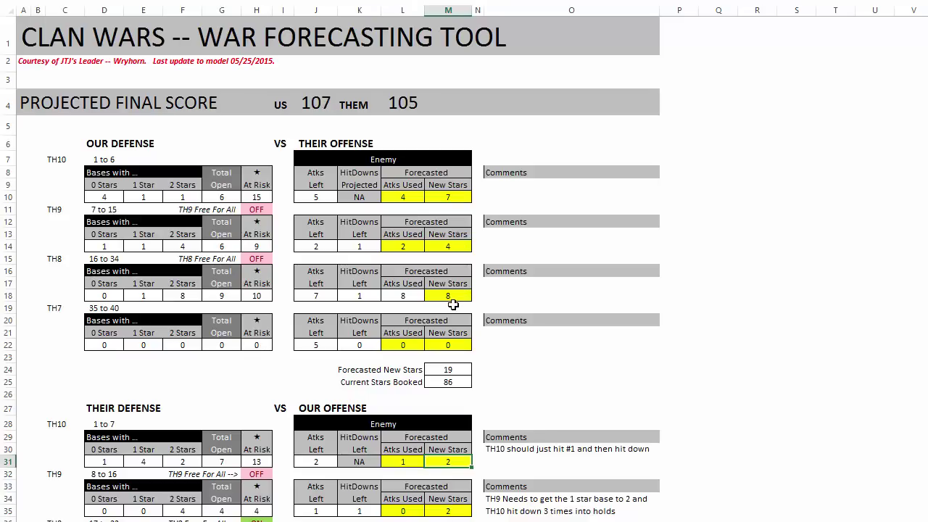
pyautogui.hotkey('alt', 'Tab')
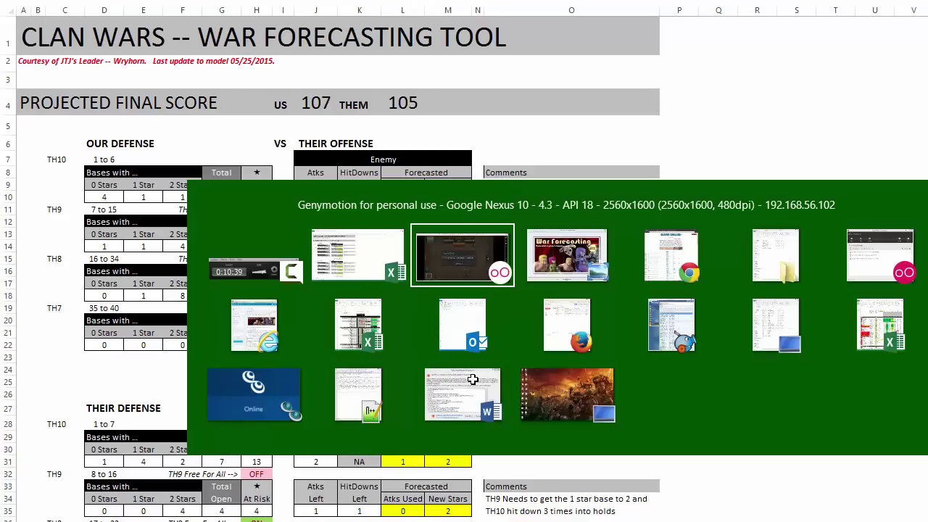
pyautogui.hotkey('alt', 'Tab')
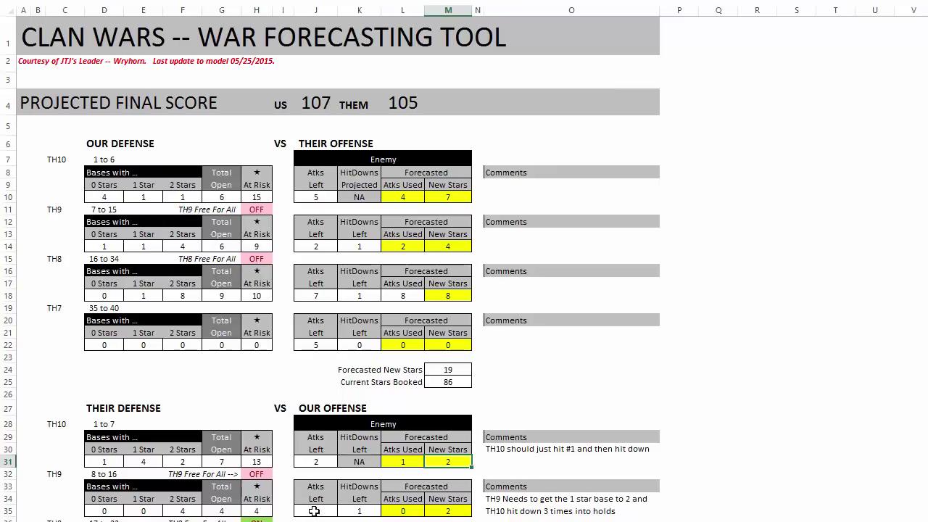
pyautogui.click(316, 476)
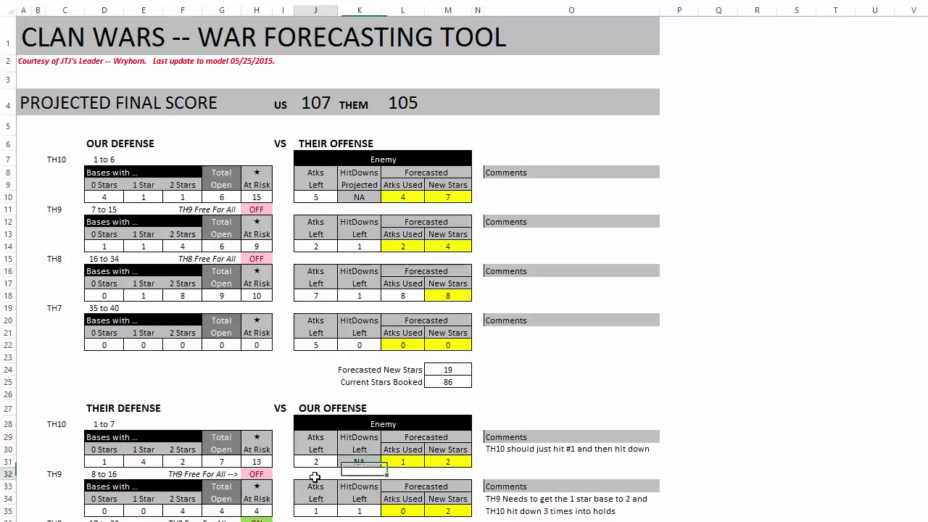
pyautogui.click(254, 473)
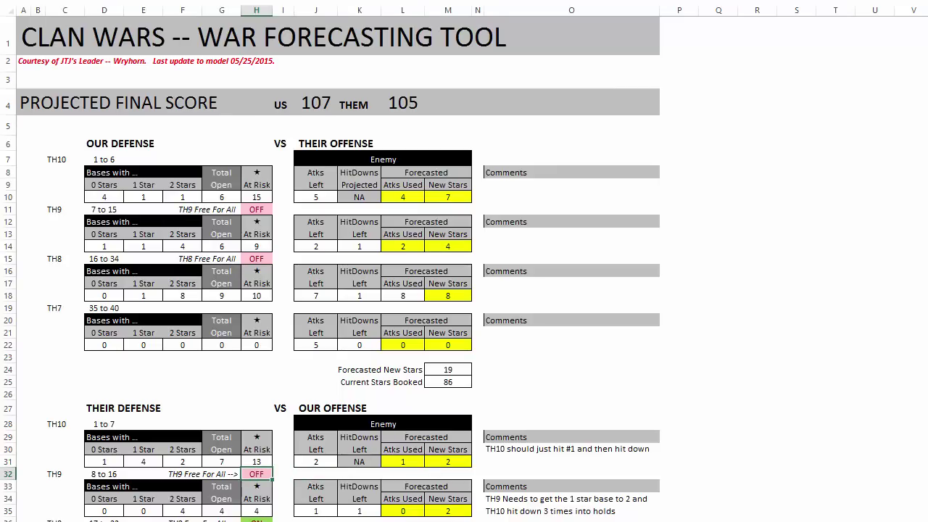
pyautogui.scroll(-4, 254, 473)
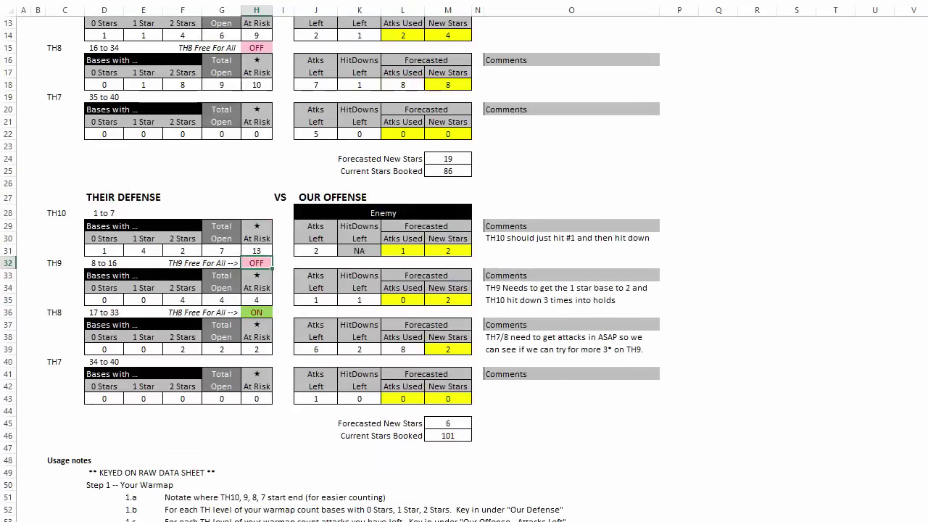
pyautogui.scroll(4, 465, 290)
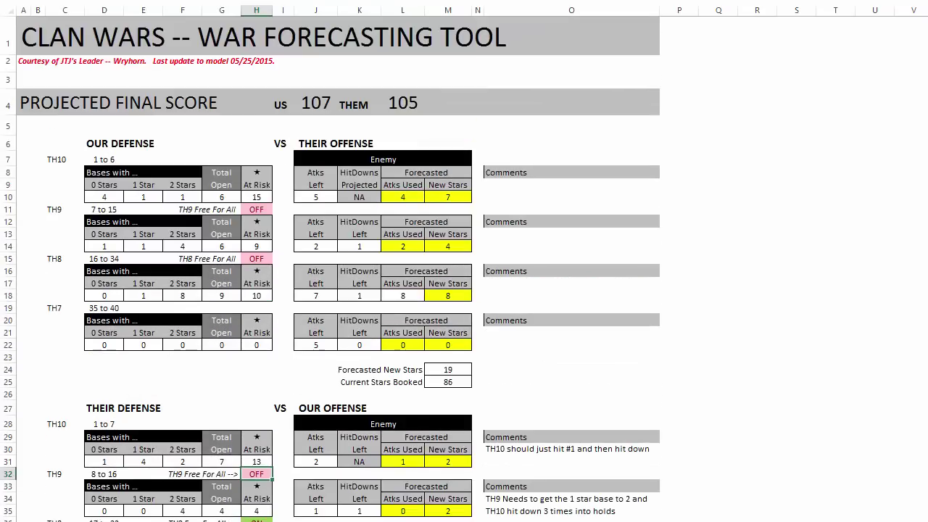
pyautogui.moveTo(214, 474); pyautogui.dragTo(252, 473)
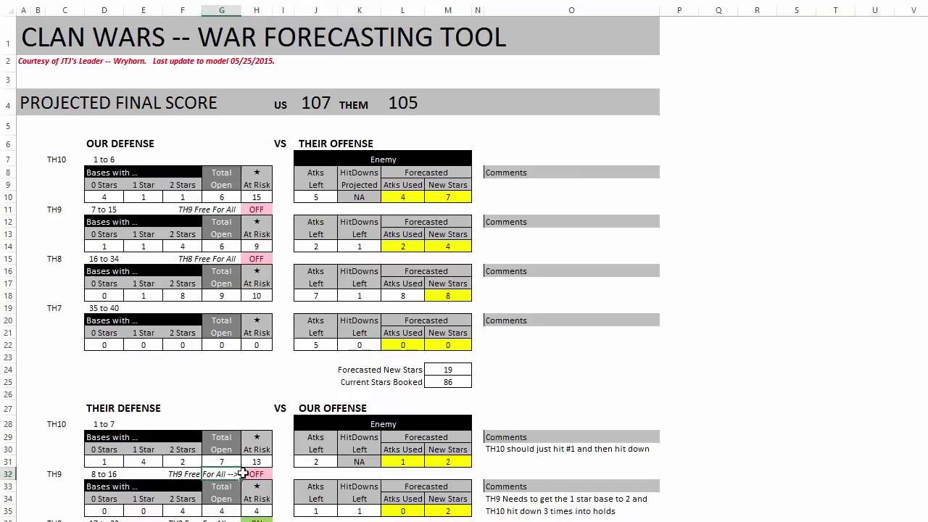
pyautogui.hotkey('ctrl', 'v')
pyautogui.press('Down')
pyautogui.press('Down')
pyautogui.press('Down')
pyautogui.press('Down')
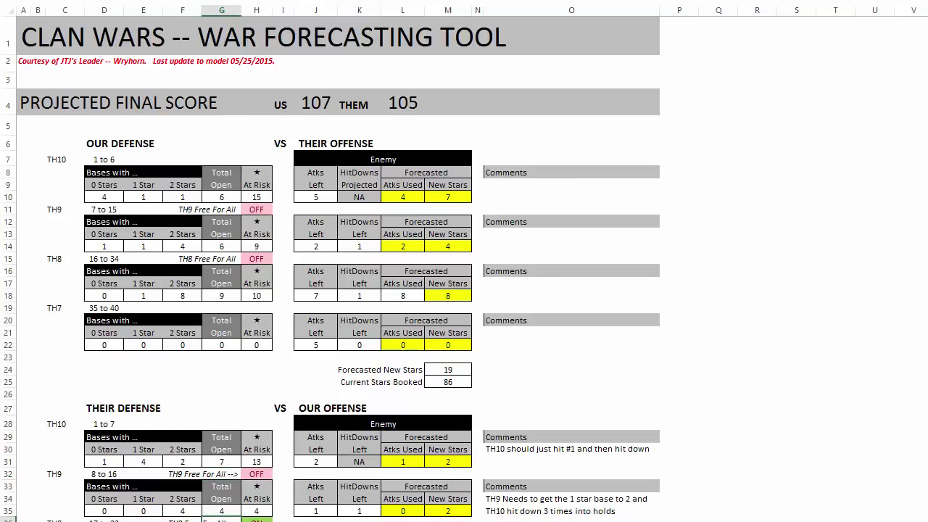
pyautogui.click(259, 519)
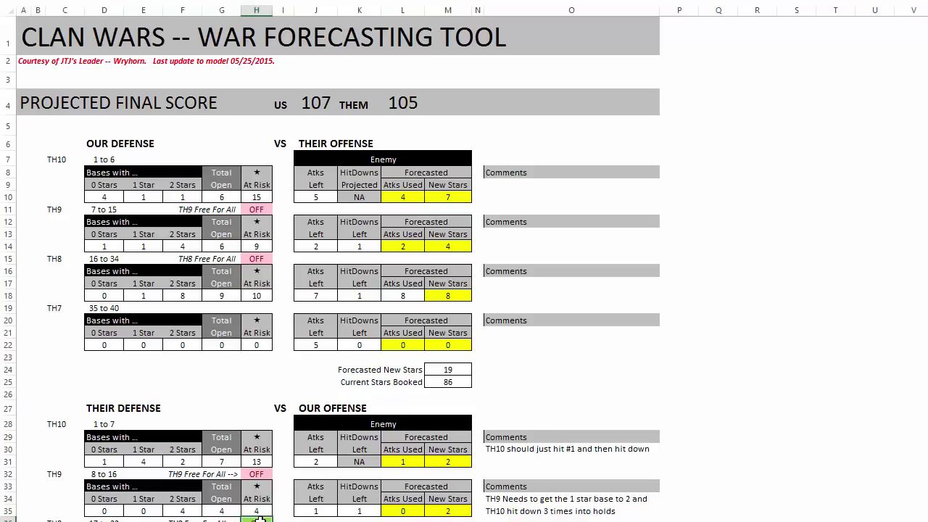
pyautogui.click(255, 474)
pyautogui.hotkey('alt', 'Tab')
pyautogui.hotkey('alt', 'Tab')
pyautogui.hotkey('alt', 'Tab')
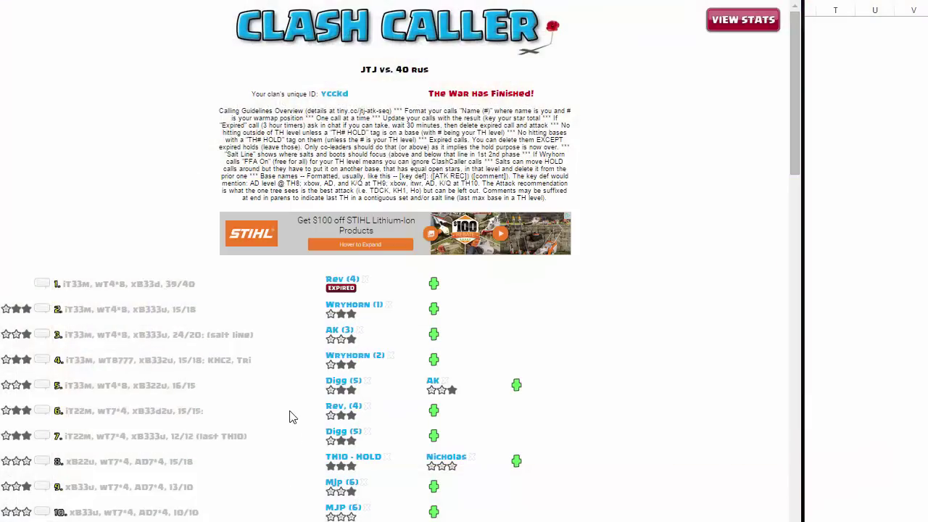
pyautogui.scroll(-3, 227, 372)
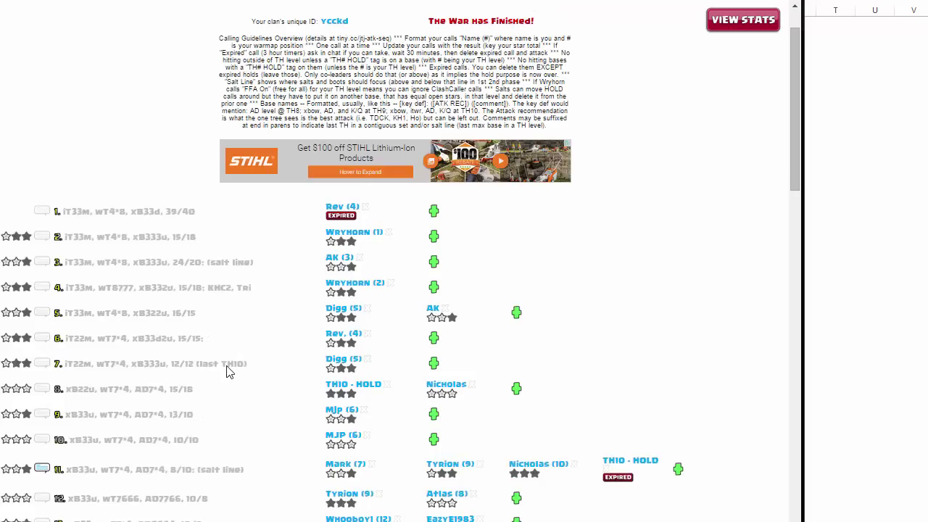
pyautogui.scroll(-2, 227, 372)
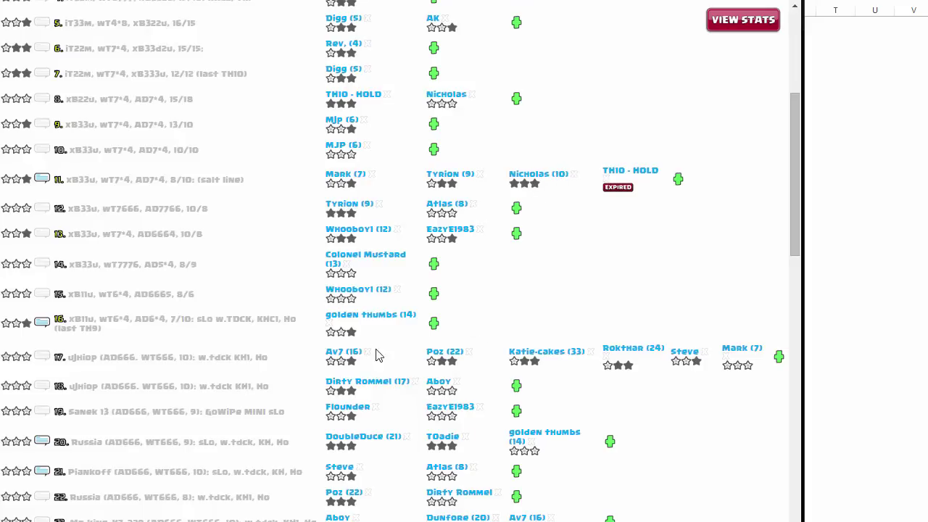
pyautogui.scroll(-1, 534, 441)
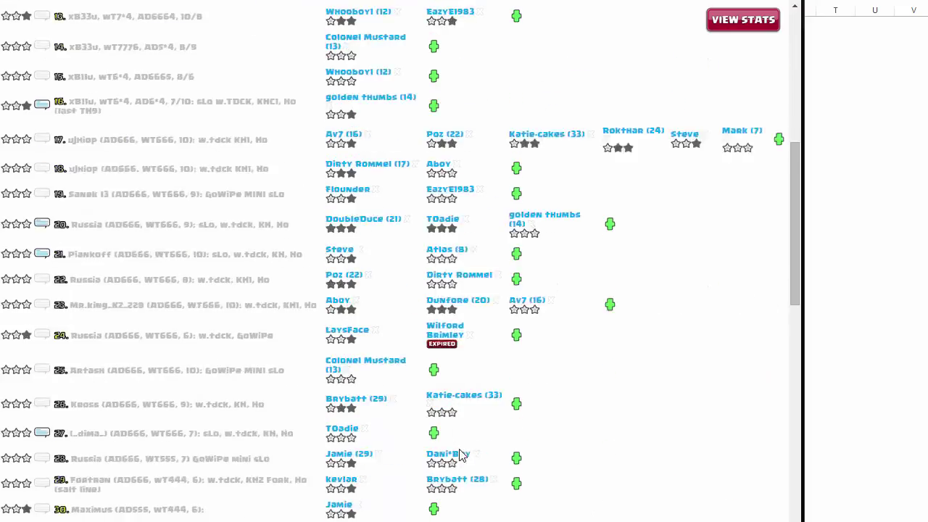
pyautogui.scroll(5, 461, 454)
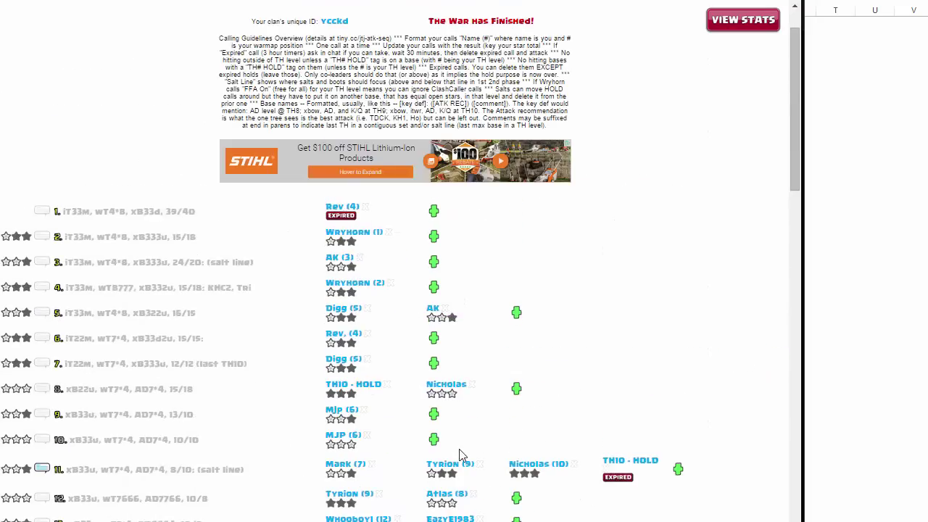
pyautogui.hotkey('alt', 'Tab')
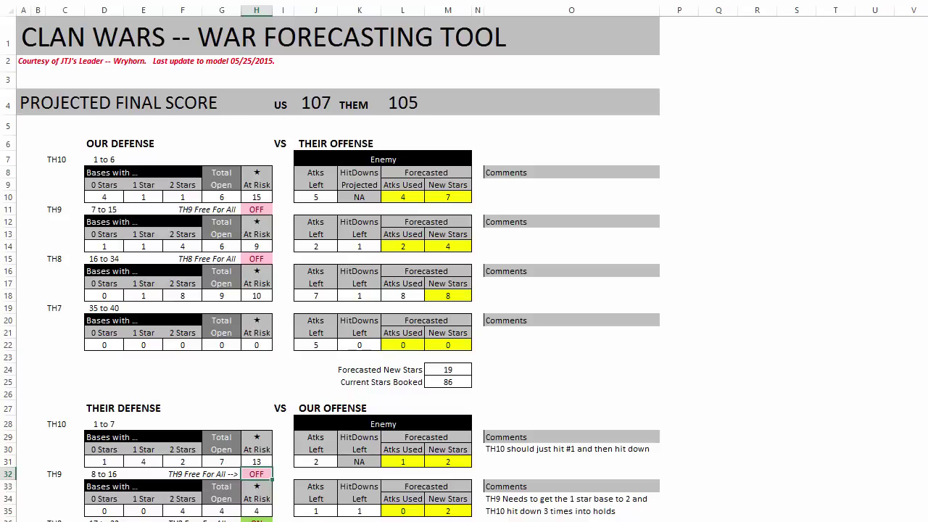
pyautogui.click(403, 296)
pyautogui.press('Delete')
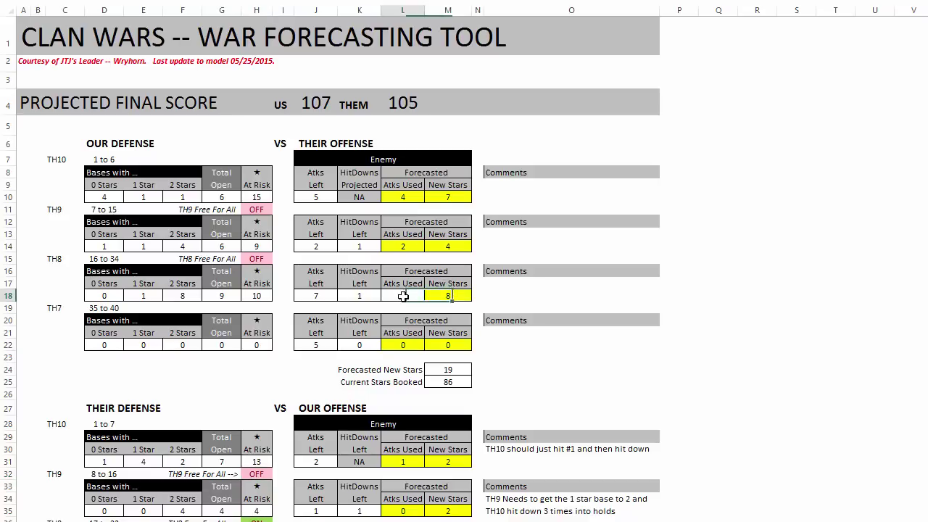
pyautogui.write('8')
pyautogui.click(450, 296)
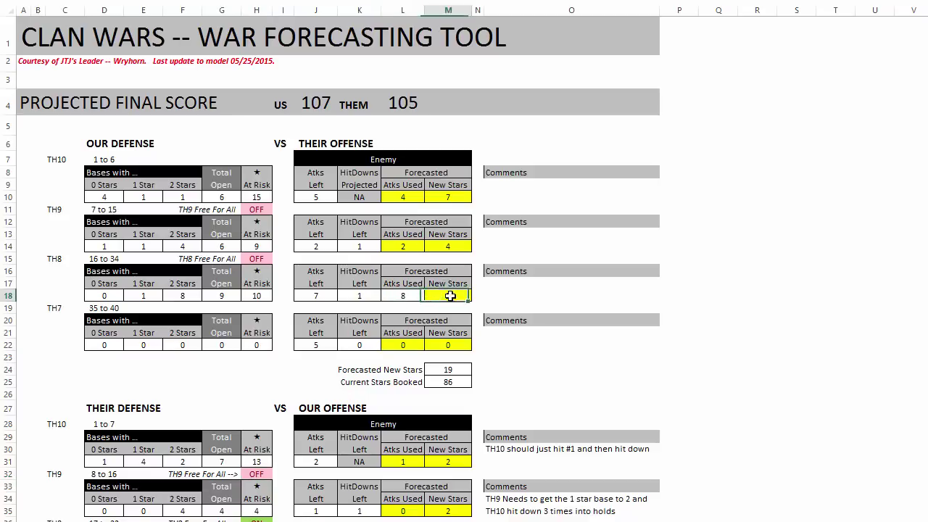